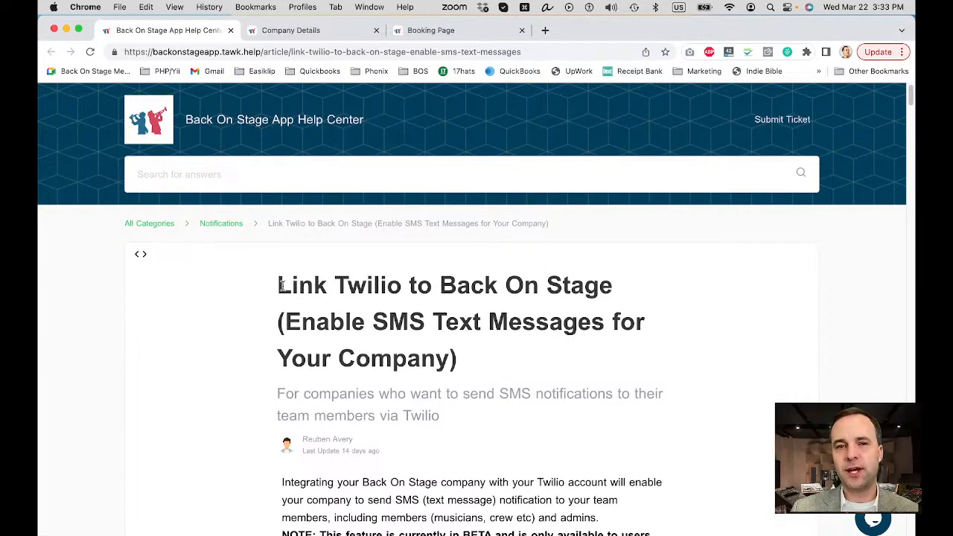
# Step: Review the help article on linking Twilio, from its introduction through the section on creating a Twilio account
pyautogui.moveTo(280, 286); pyautogui.dragTo(617, 279)
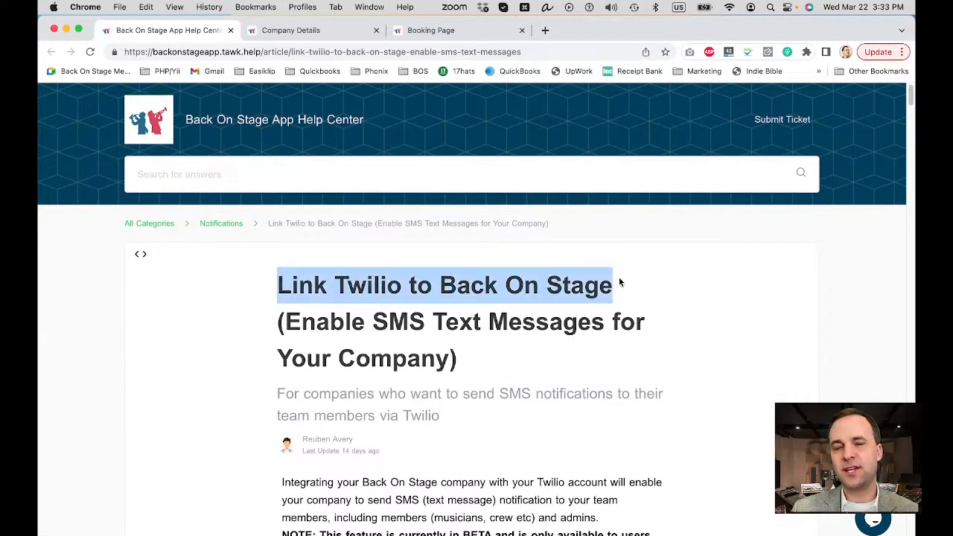
pyautogui.click(619, 282)
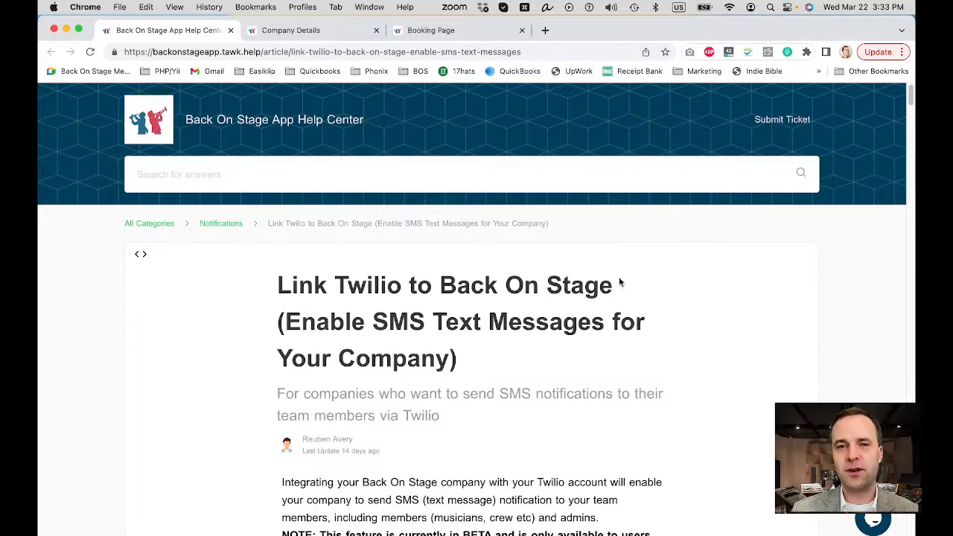
pyautogui.scroll(-5, 618, 280)
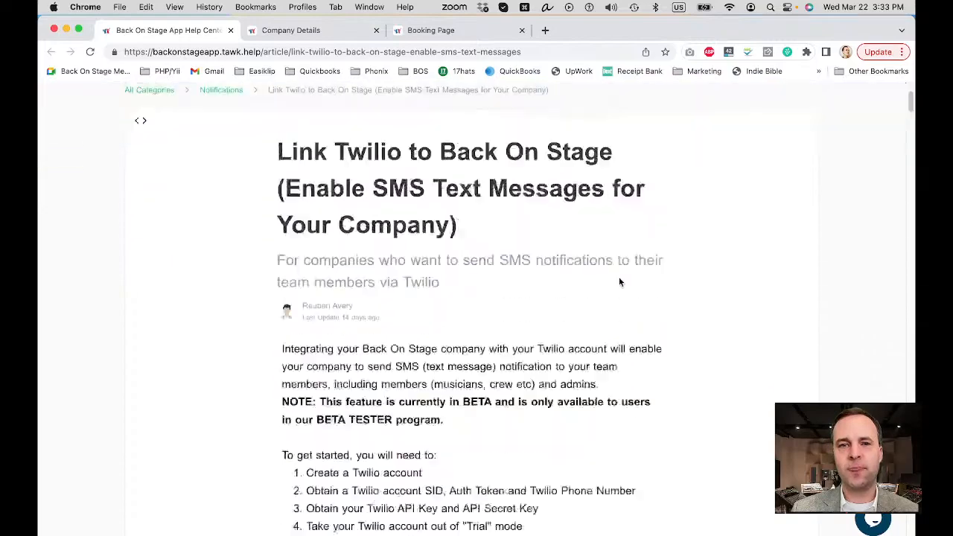
pyautogui.scroll(-12, 619, 281)
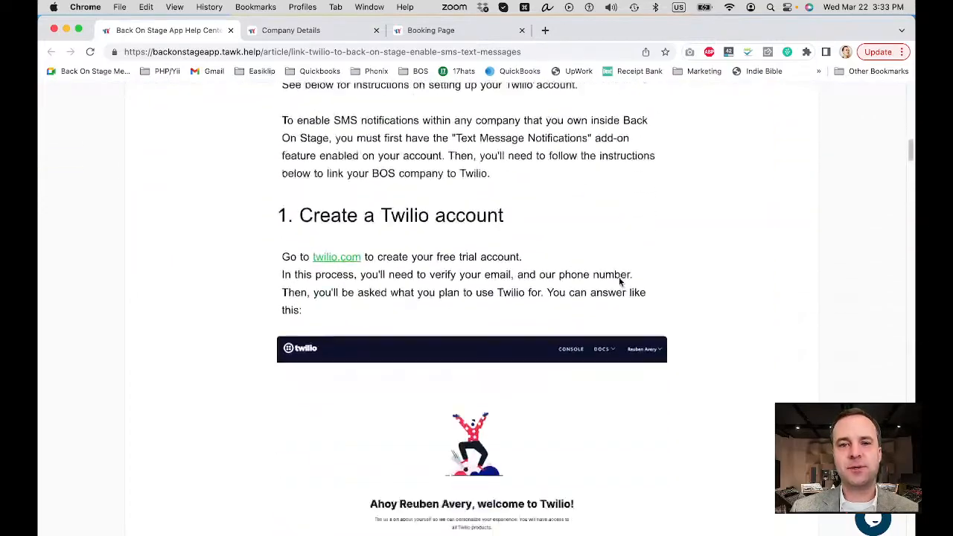
pyautogui.scroll(1, 619, 282)
pyautogui.scroll(3, 528, 254)
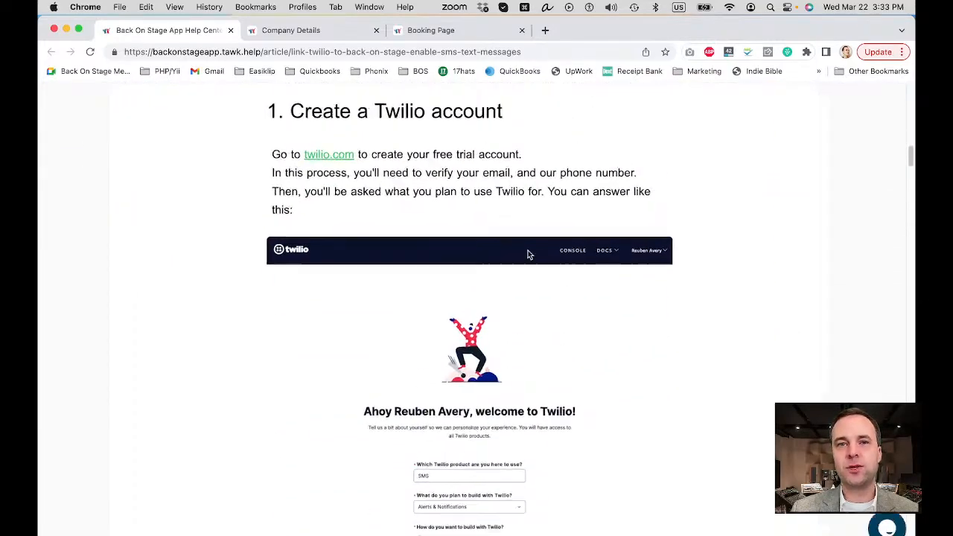
pyautogui.scroll(1, 529, 253)
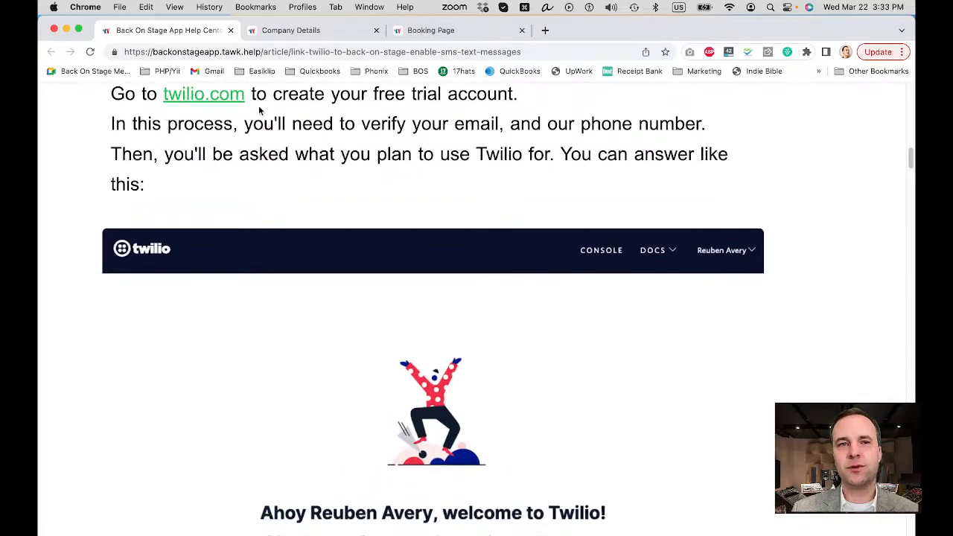
pyautogui.scroll(-1, 275, 112)
pyautogui.scroll(-6, 275, 112)
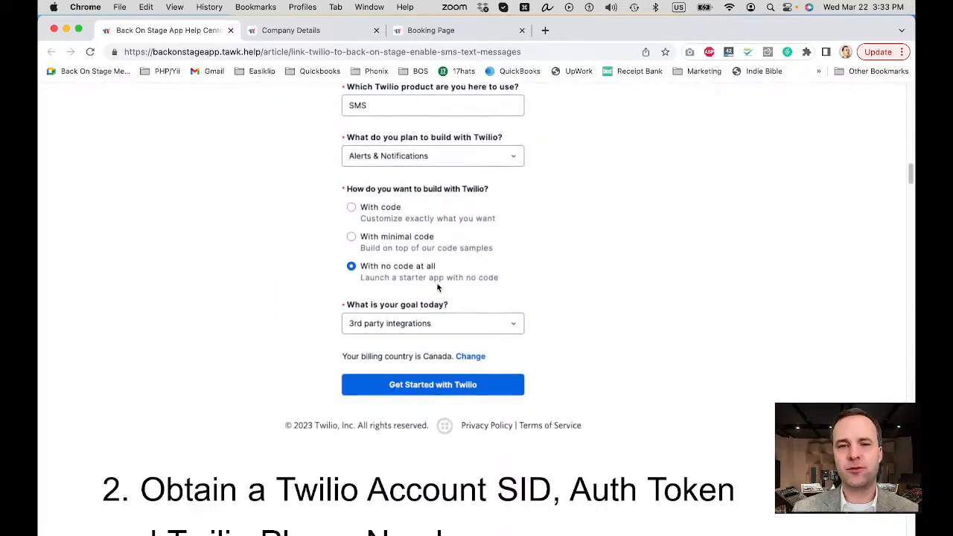
# Step: Read the article's section on getting a Twilio phone number and locating the Account SID, Auth Token and phone number
pyautogui.scroll(-7, 436, 282)
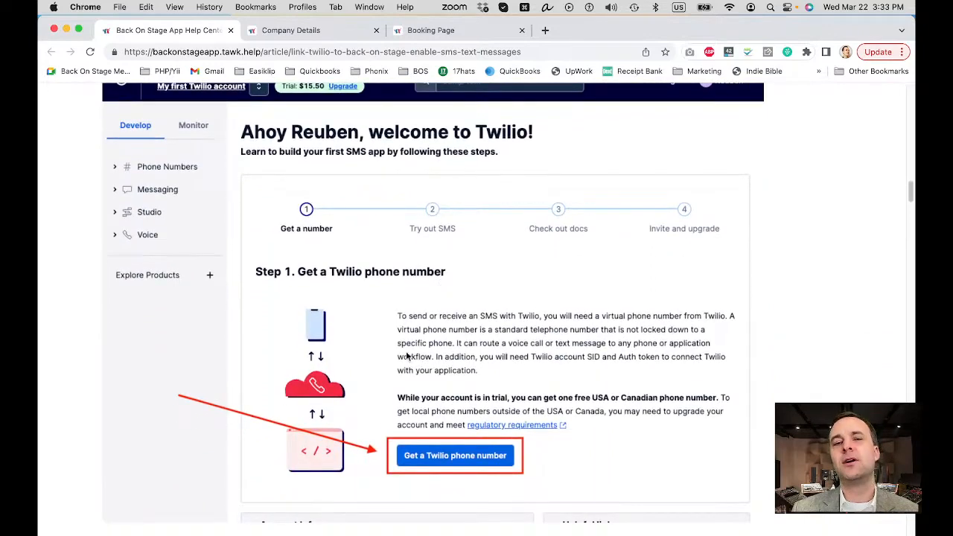
pyautogui.scroll(-1, 480, 246)
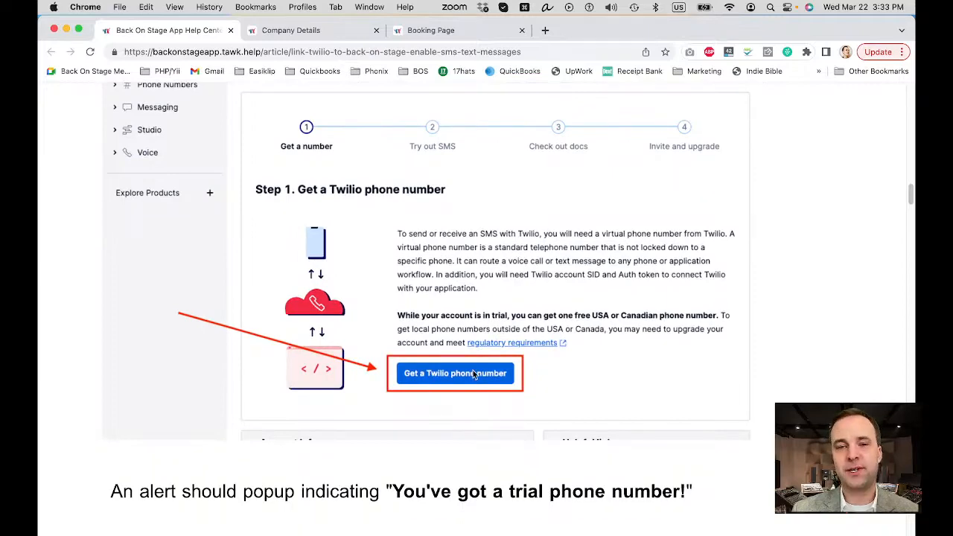
pyautogui.scroll(-8, 475, 375)
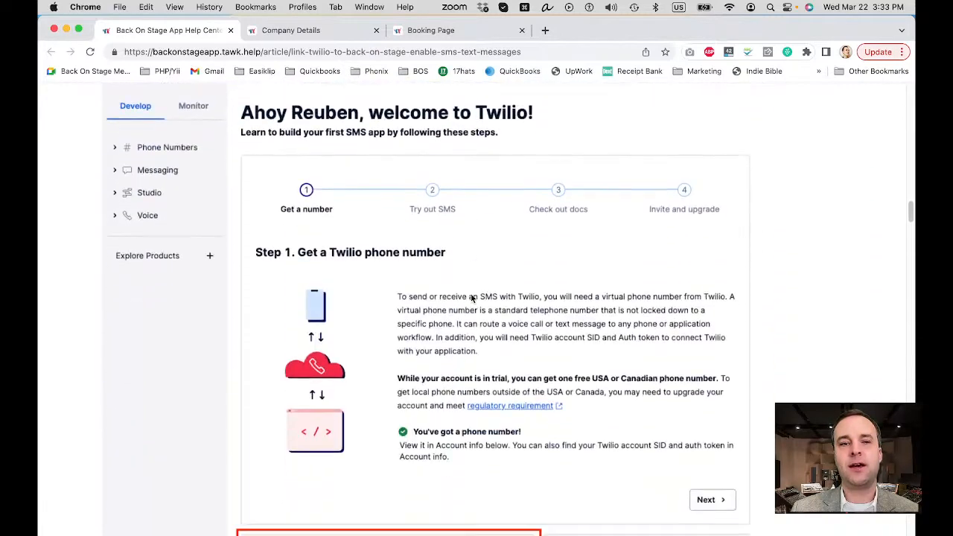
pyautogui.scroll(-8, 471, 297)
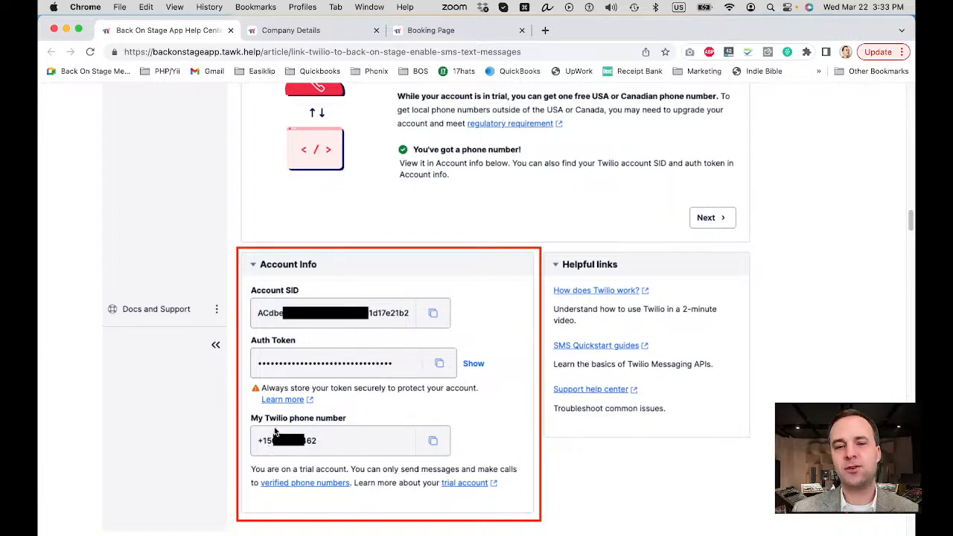
# Step: Switch to the Company Details page and expand its Twilio Settings section
pyautogui.click(297, 30)
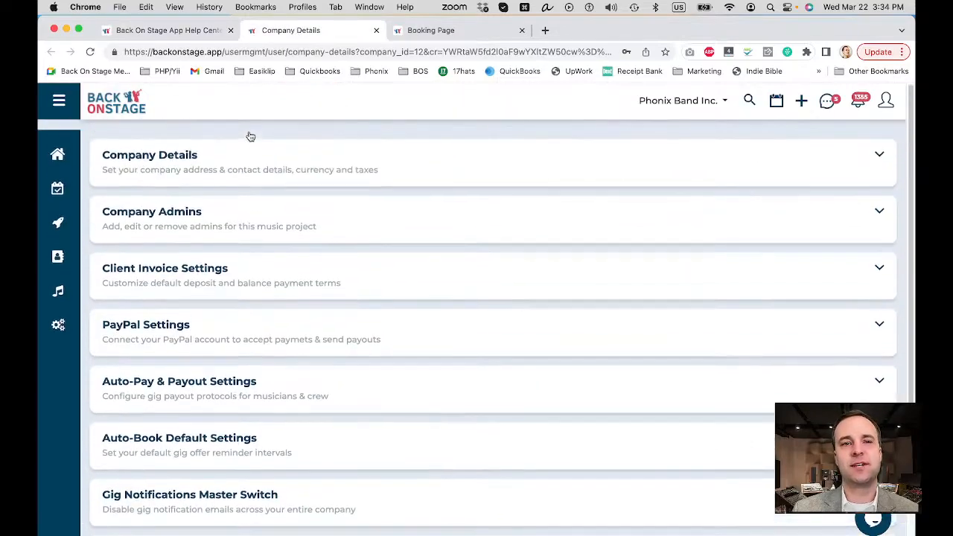
pyautogui.moveTo(58, 317)
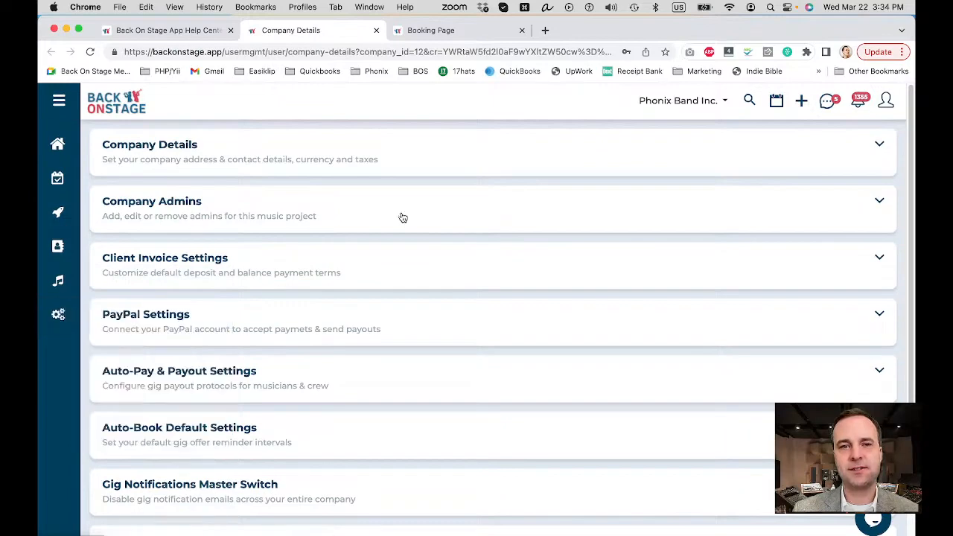
pyautogui.scroll(-3, 410, 228)
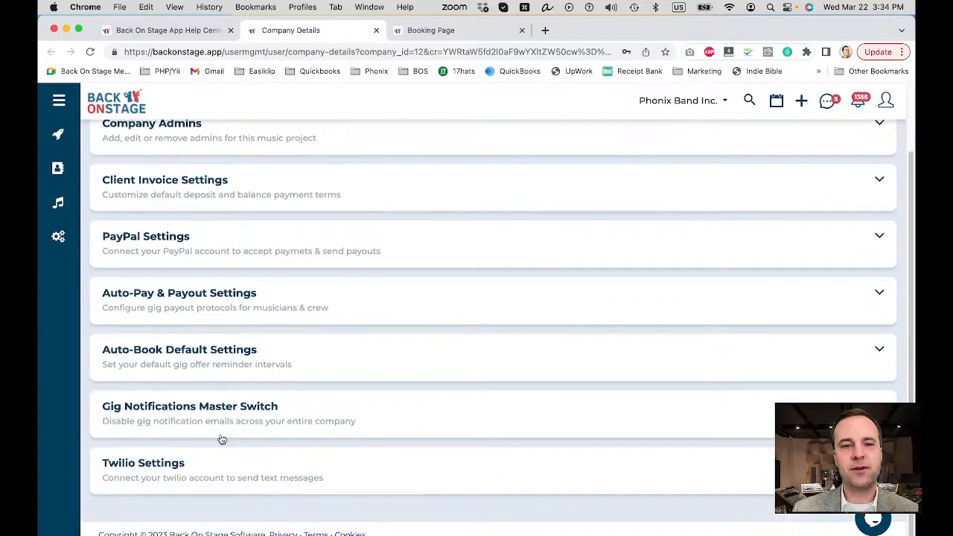
pyautogui.click(164, 467)
pyautogui.scroll(-8, 292, 269)
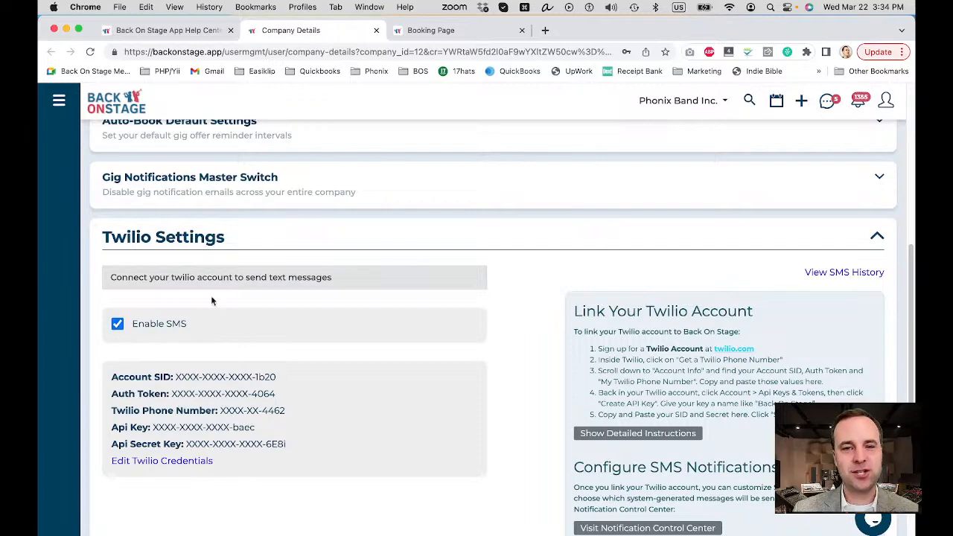
pyautogui.scroll(-2, 211, 296)
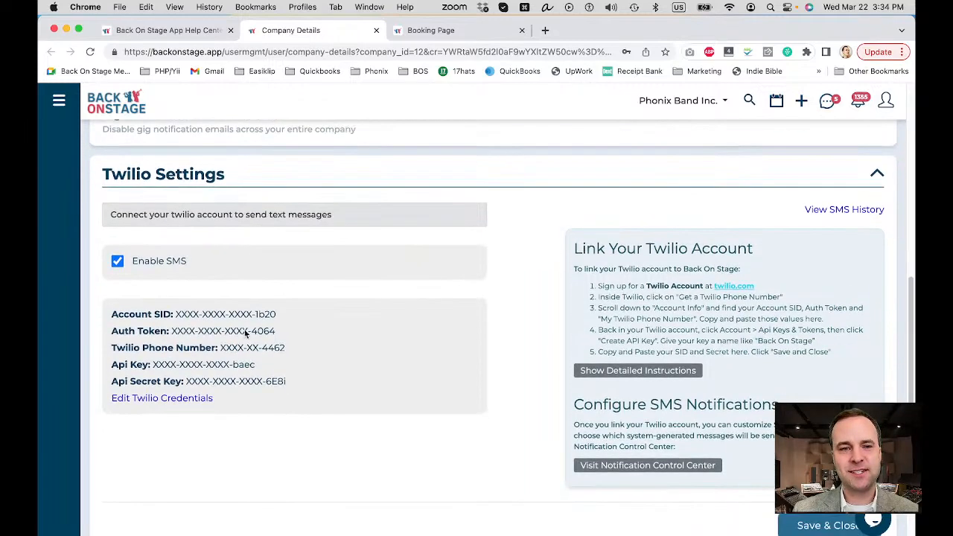
# Step: Open the Twilio credentials for editing and look over the Account Info and API Details fields
pyautogui.click(173, 400)
pyautogui.scroll(-6, 321, 305)
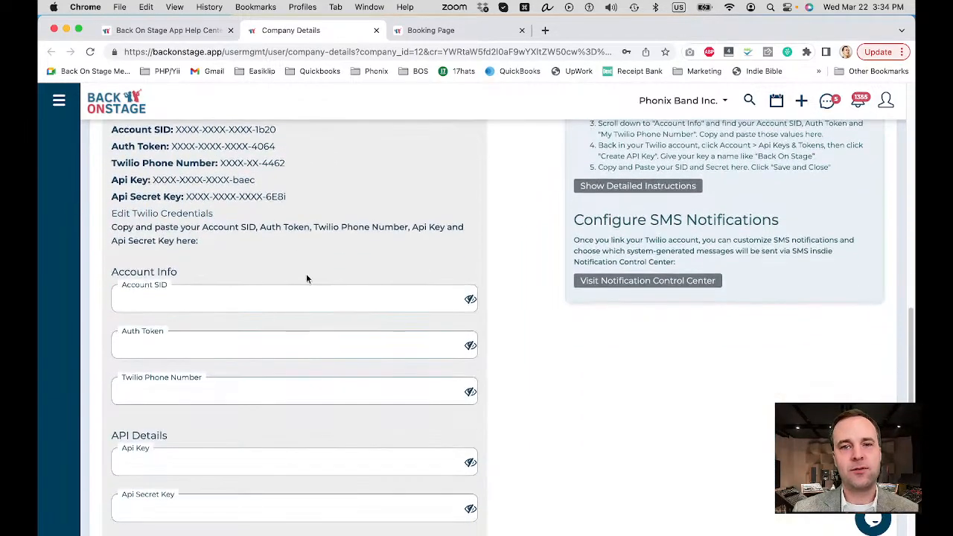
pyautogui.scroll(3, 292, 237)
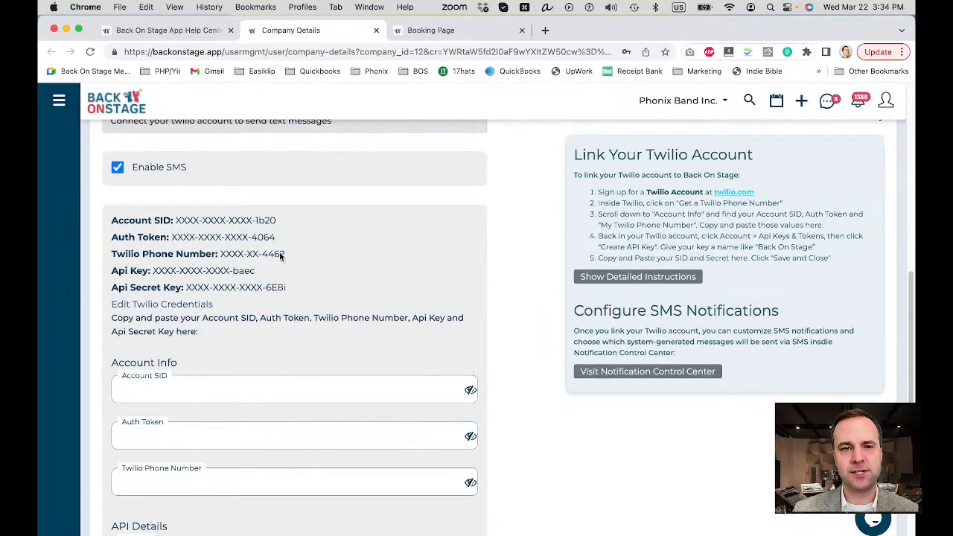
pyautogui.scroll(-5, 373, 218)
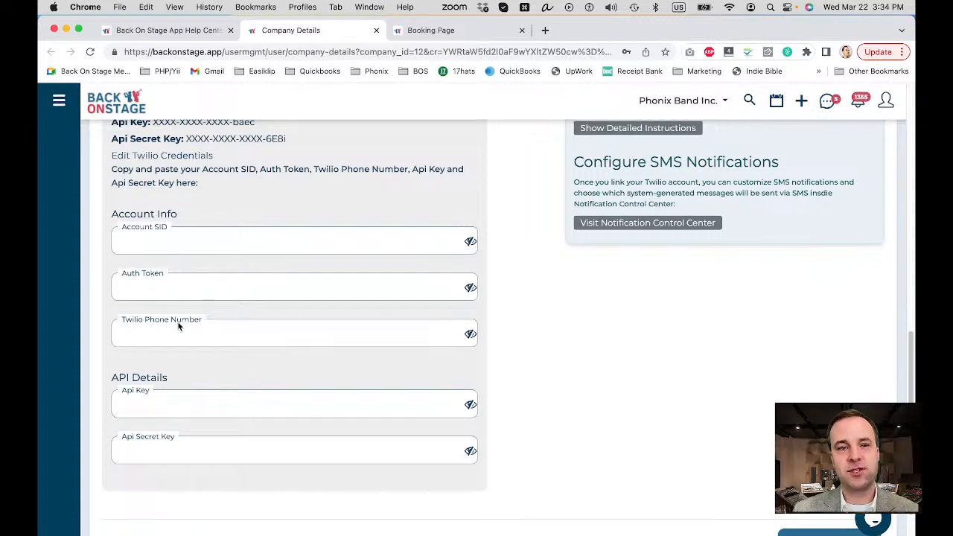
# Step: Compare the article's Account Info example with the Twilio credential fields in Company Details, and glance at the Booking Page
pyautogui.click(186, 30)
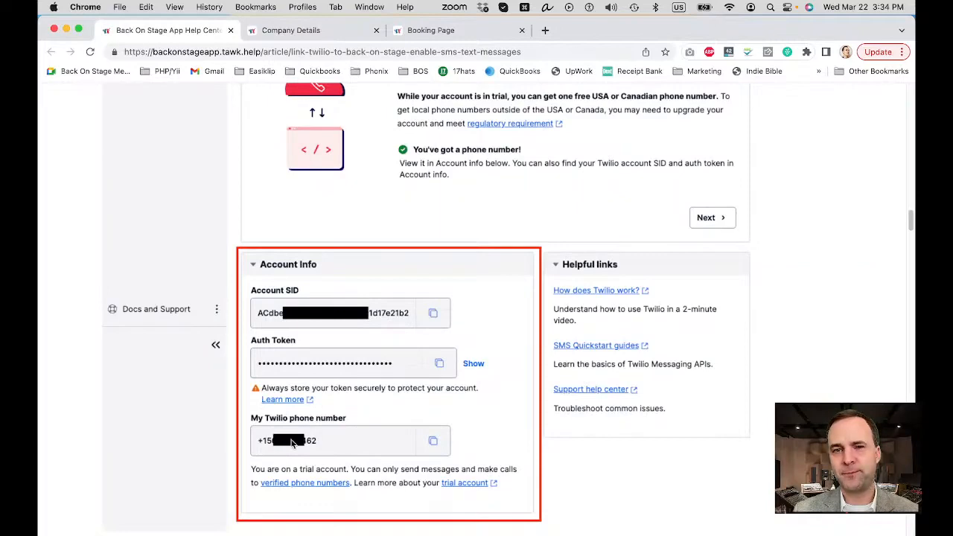
pyautogui.click(298, 31)
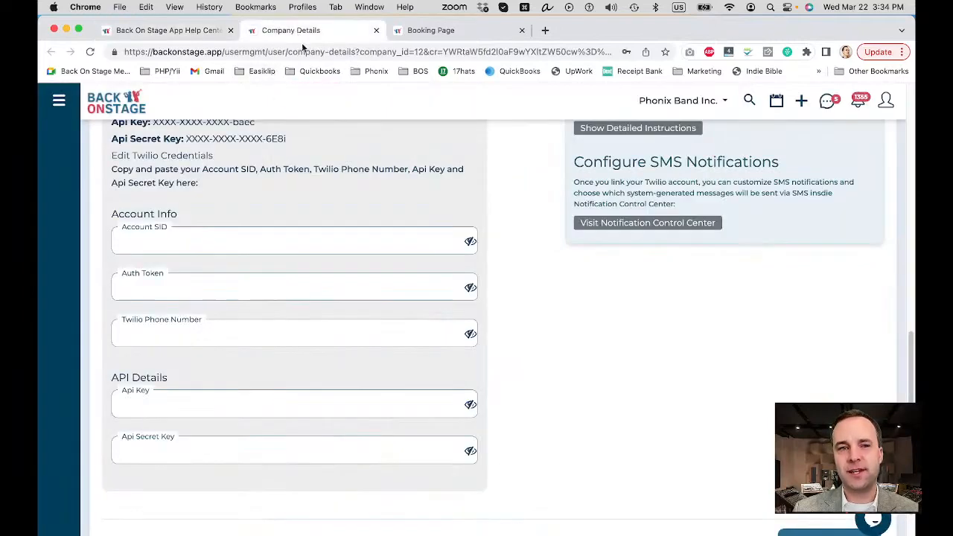
pyautogui.click(447, 31)
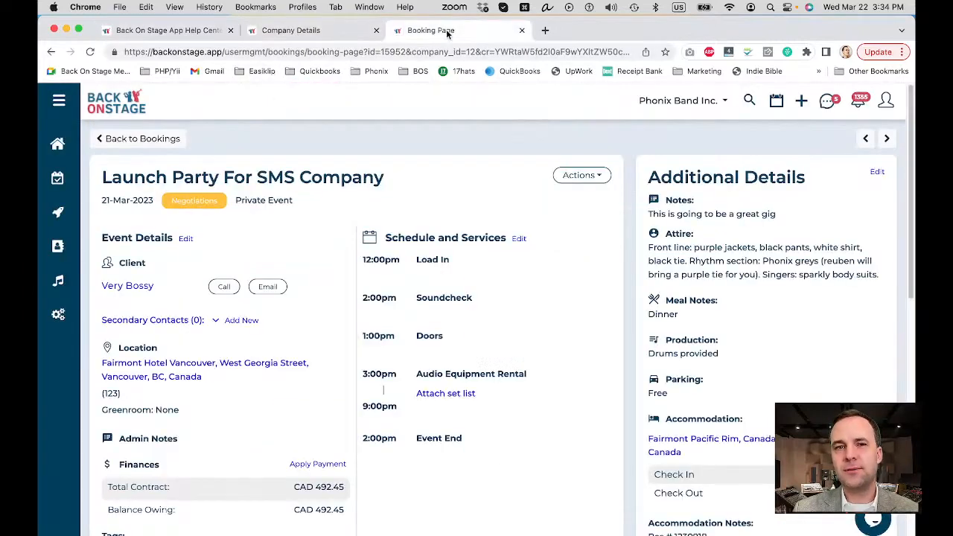
# Step: Return to the help article and read how to reach Twilio's API keys & tokens and create a nicknamed API key
pyautogui.click(190, 33)
pyautogui.scroll(-15, 389, 155)
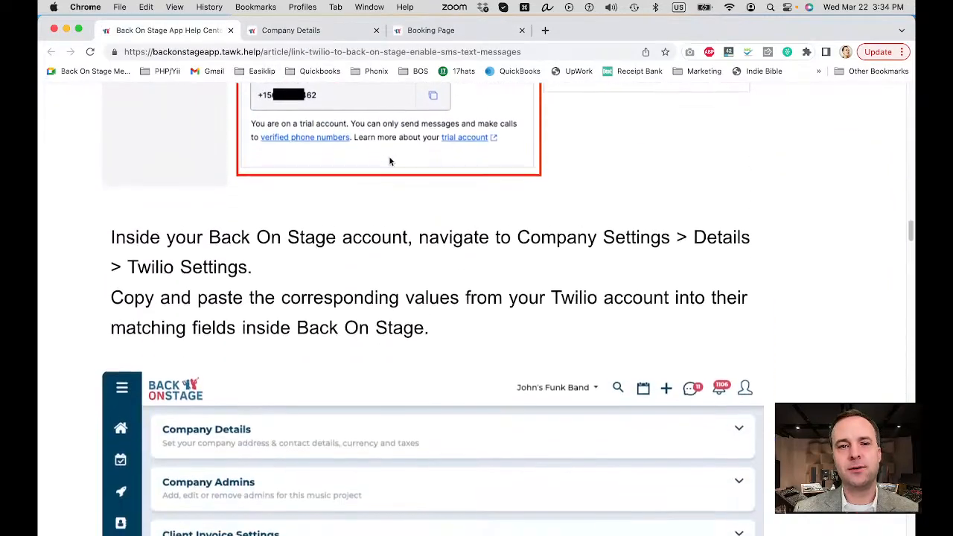
pyautogui.scroll(-15, 389, 155)
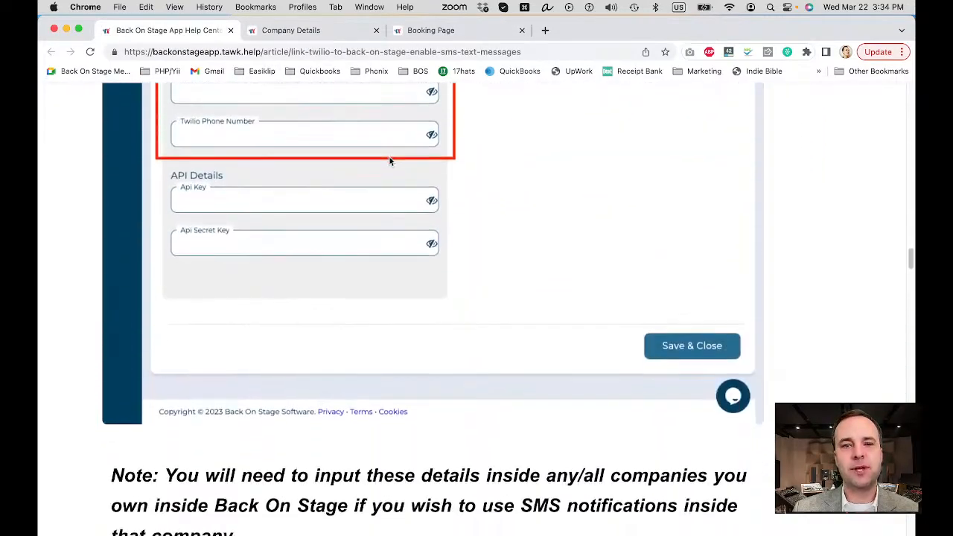
pyautogui.scroll(-5, 388, 160)
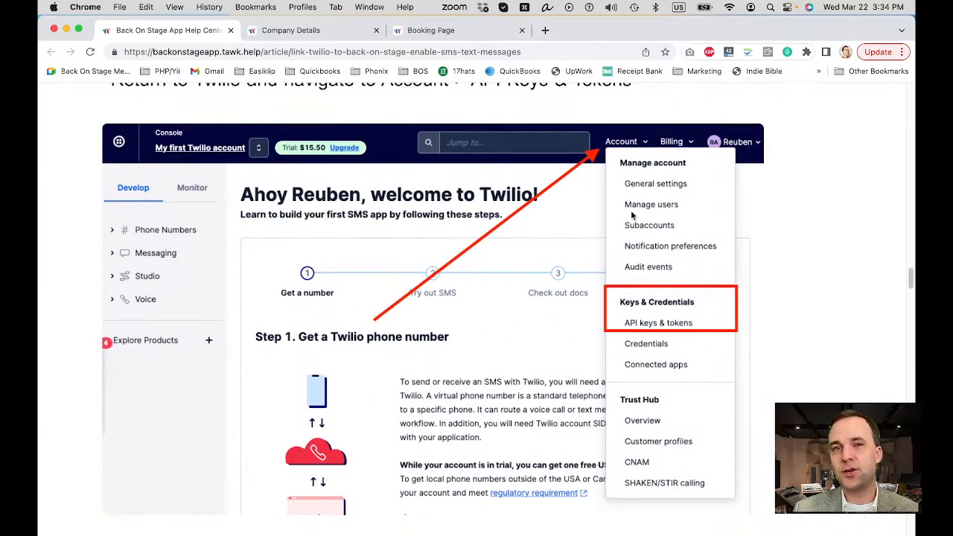
pyautogui.scroll(1, 601, 188)
pyautogui.scroll(-1, 601, 187)
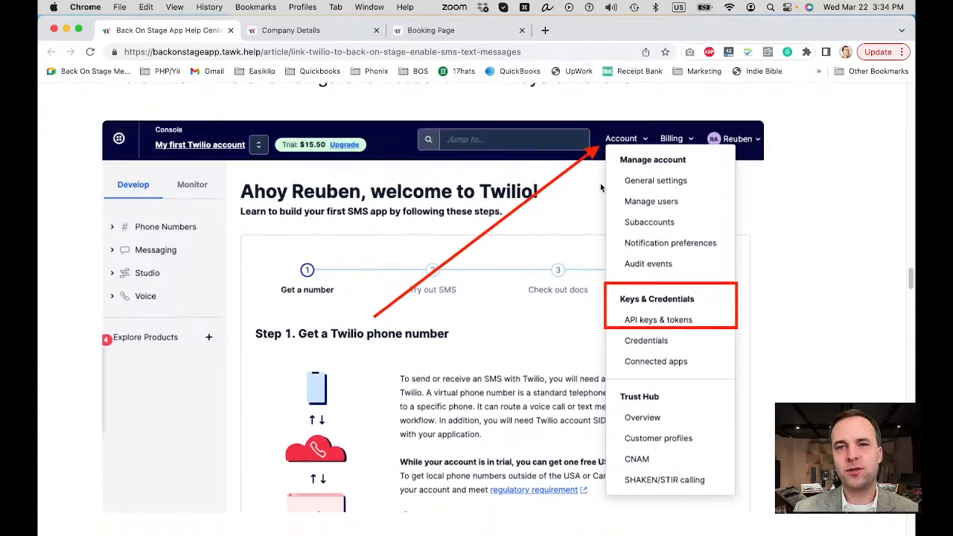
pyautogui.scroll(-1, 601, 188)
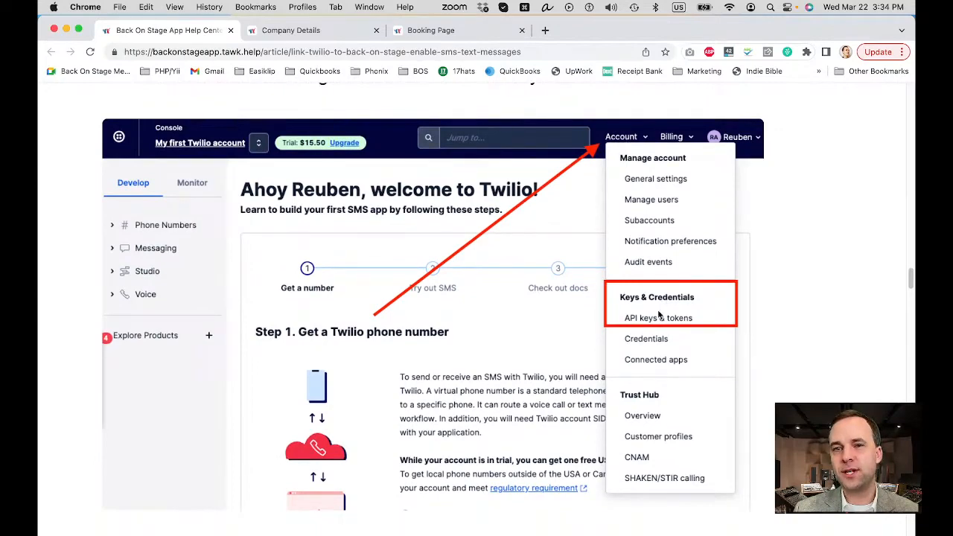
pyautogui.scroll(-10, 497, 283)
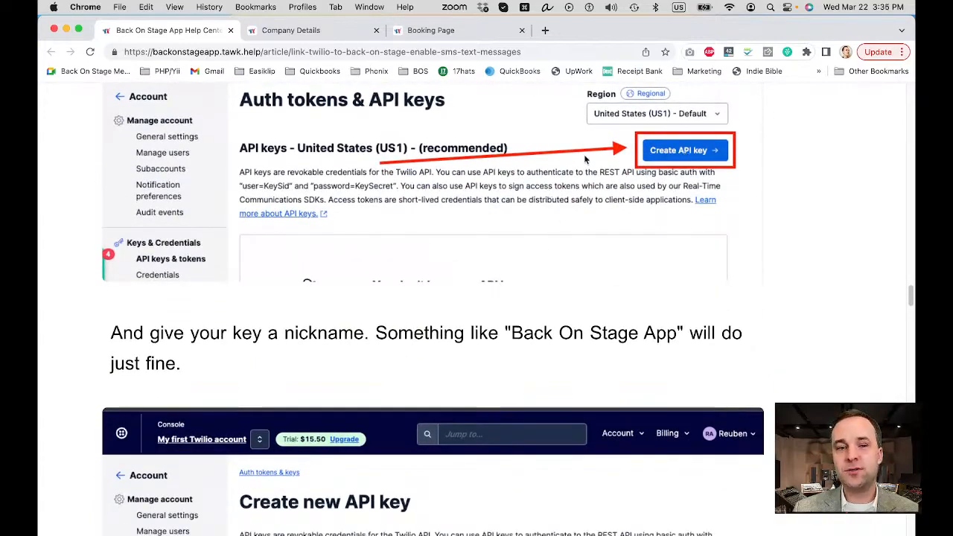
pyautogui.scroll(-5, 585, 158)
pyautogui.scroll(-2, 584, 155)
pyautogui.scroll(2, 583, 154)
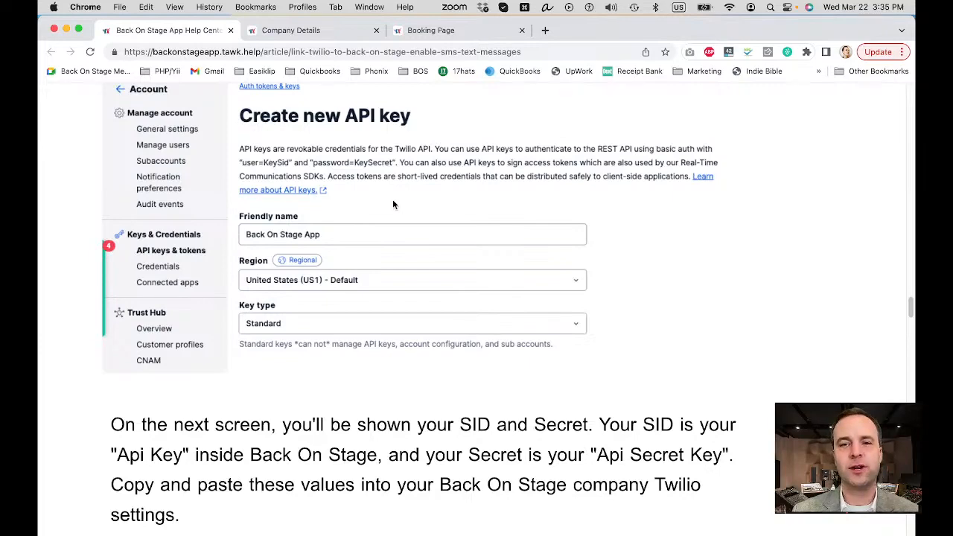
# Step: Read the article's instructions for copying the API key SID and Secret into the API Details fields and saving the settings
pyautogui.scroll(-10, 394, 204)
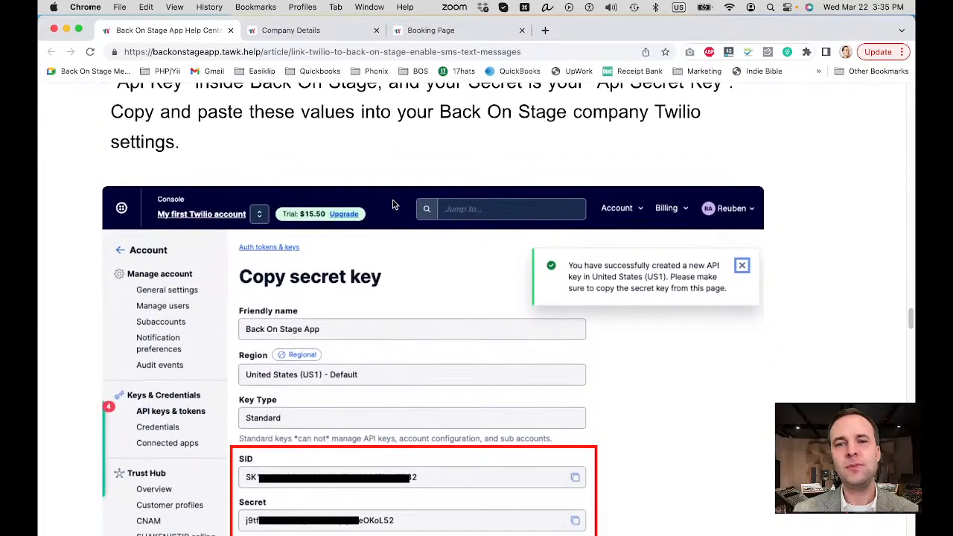
pyautogui.scroll(-5, 394, 204)
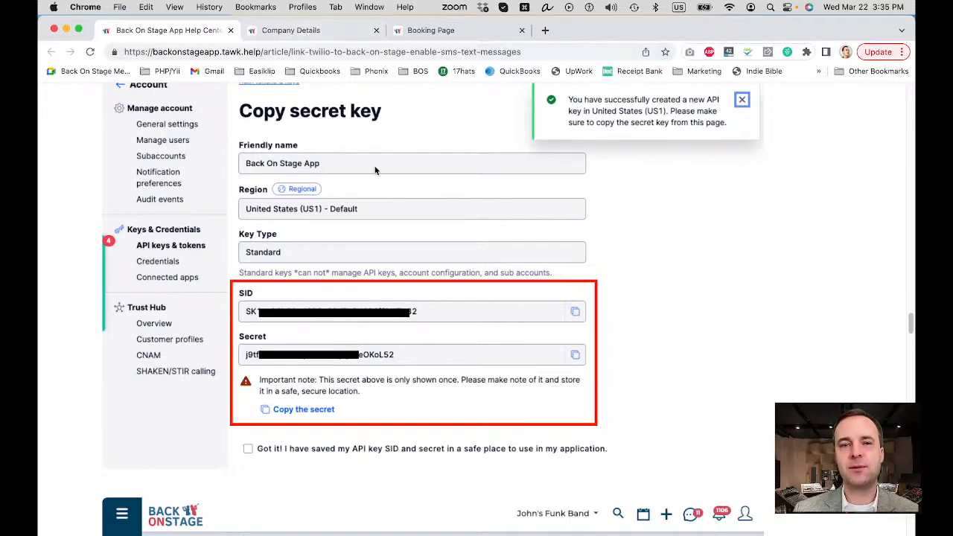
pyautogui.scroll(-4, 376, 170)
pyautogui.scroll(-10, 375, 170)
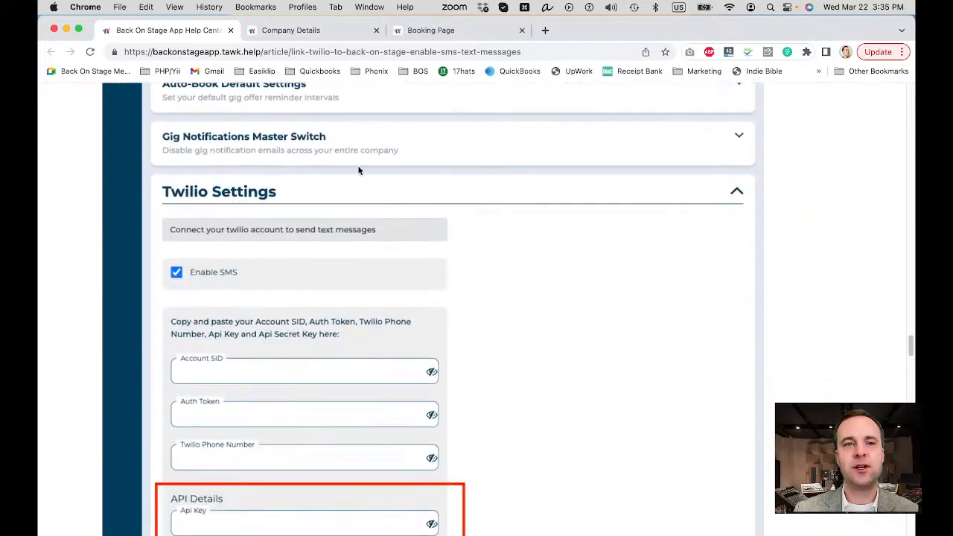
pyautogui.scroll(-3, 301, 319)
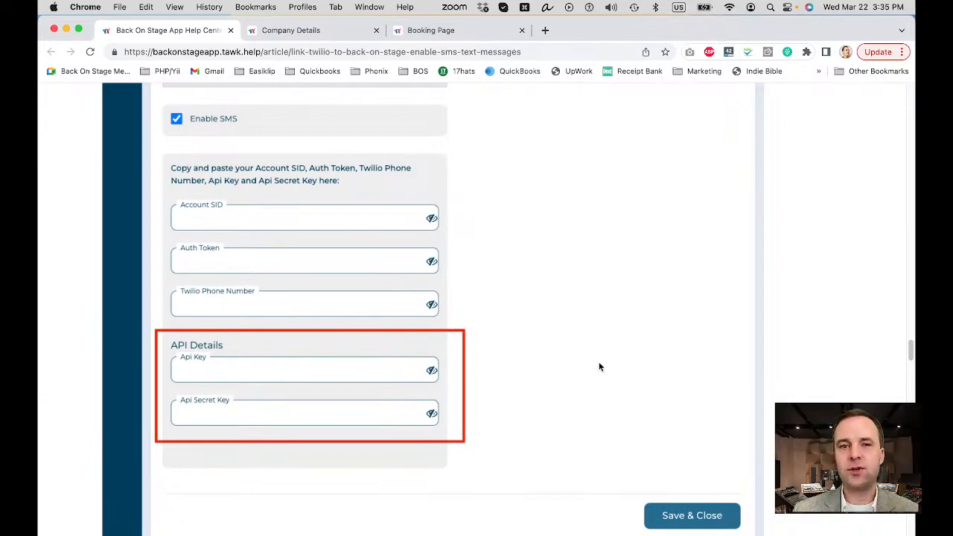
pyautogui.scroll(-1, 600, 366)
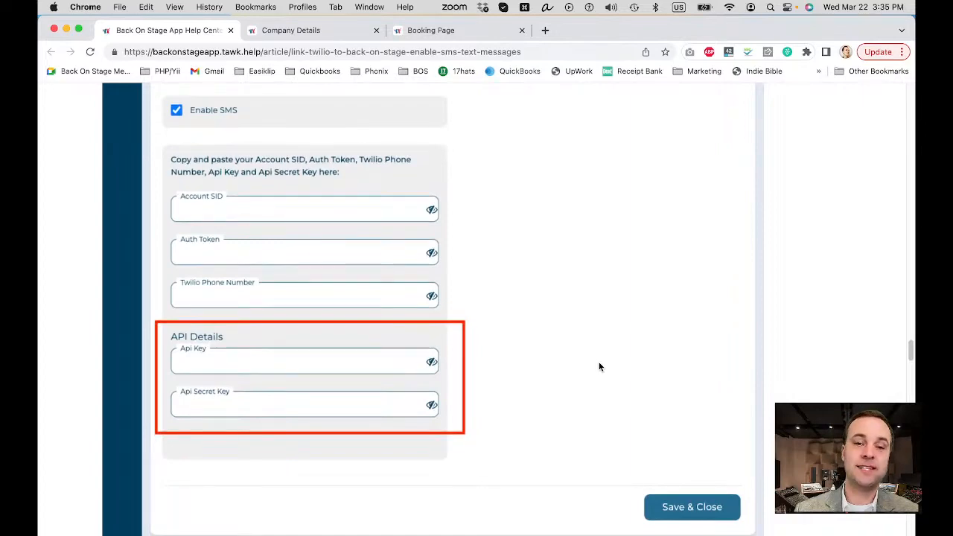
pyautogui.scroll(-10, 598, 366)
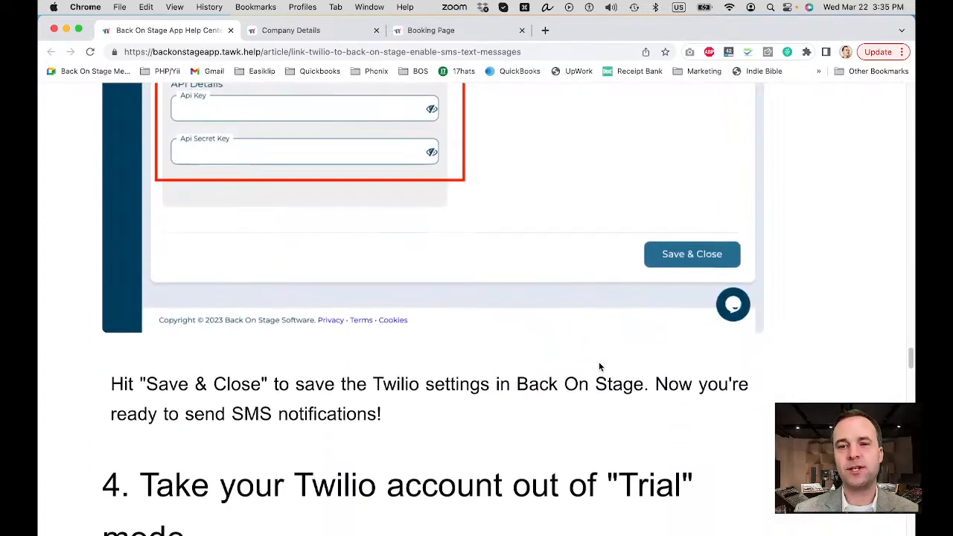
# Step: Read the article's section on taking the Twilio account out of trial mode, covering the Upgrade link, main address and tax information
pyautogui.scroll(-3, 599, 363)
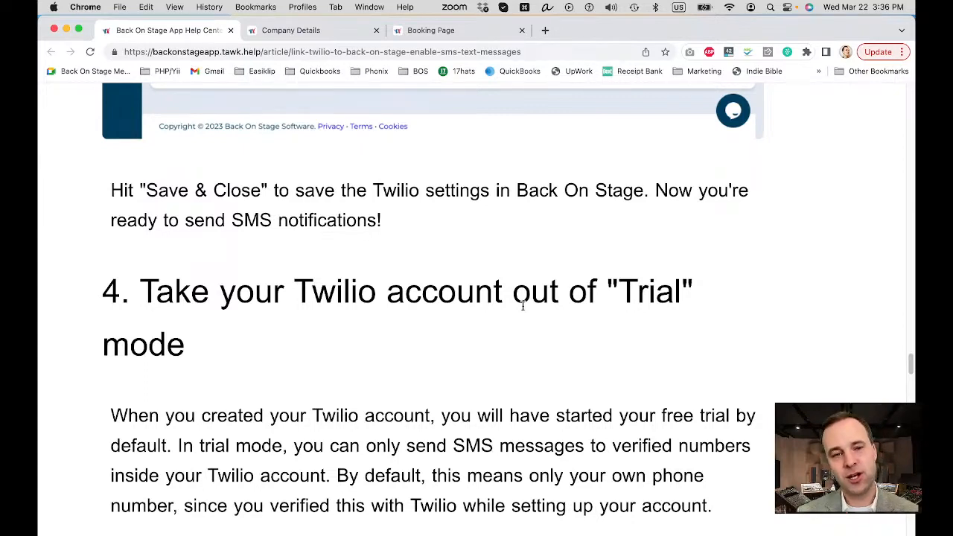
pyautogui.scroll(-15, 523, 307)
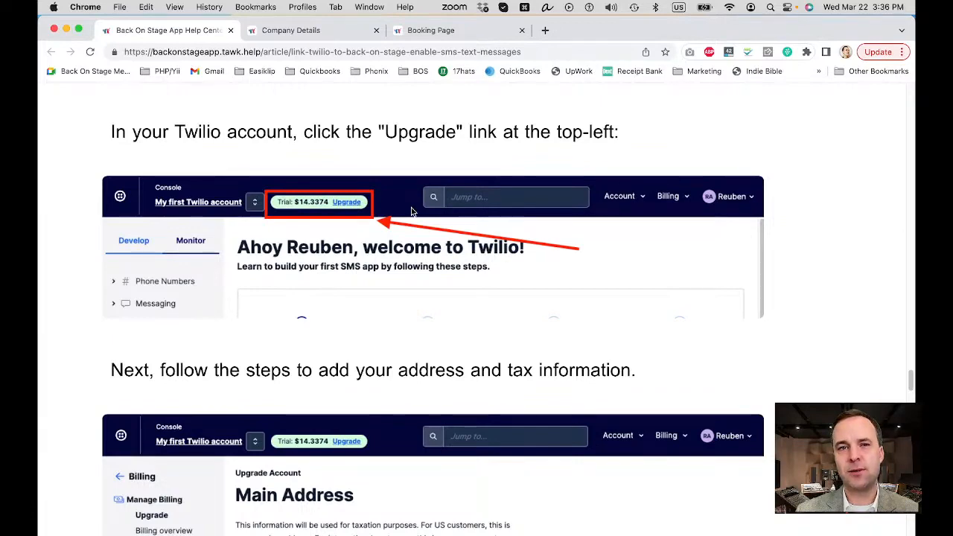
pyautogui.scroll(-5, 311, 217)
pyautogui.scroll(-1, 310, 213)
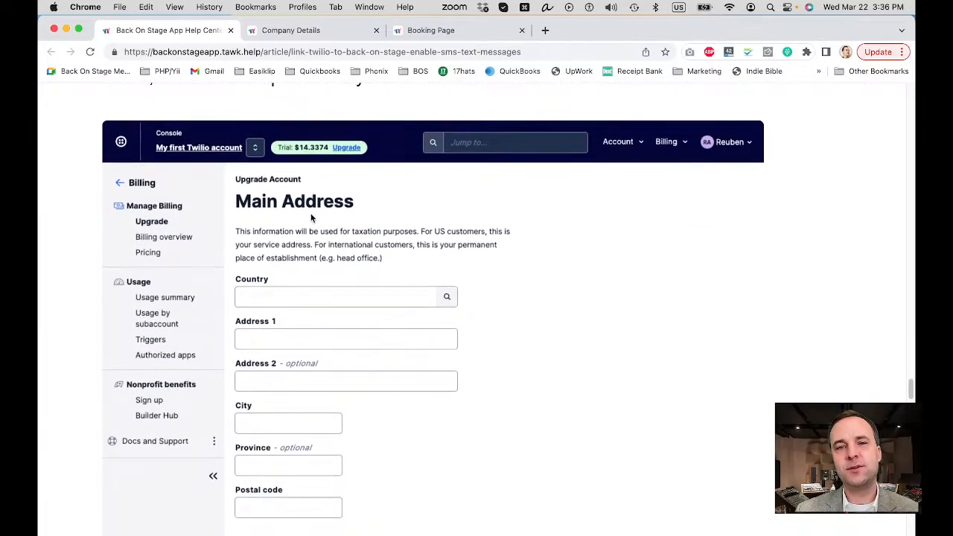
pyautogui.scroll(-3, 305, 220)
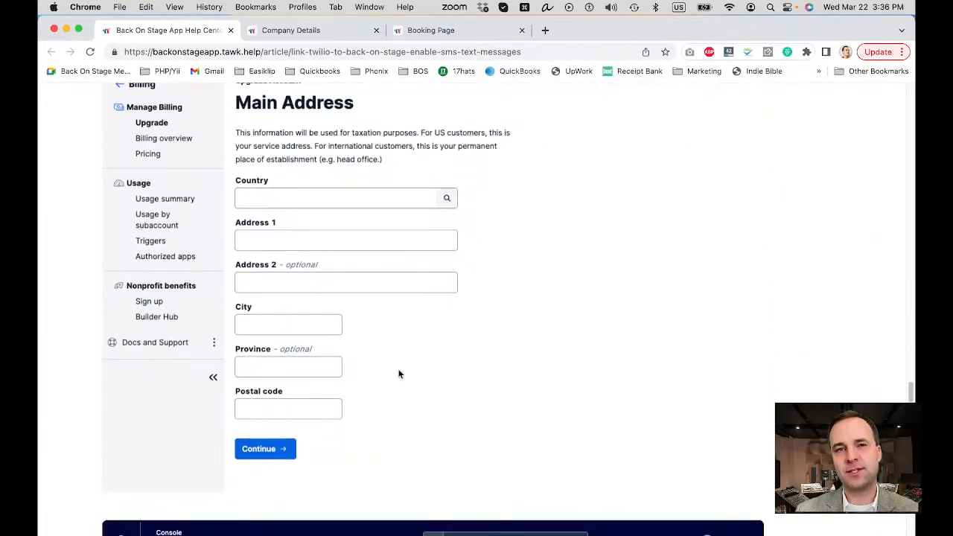
pyautogui.scroll(-5, 407, 345)
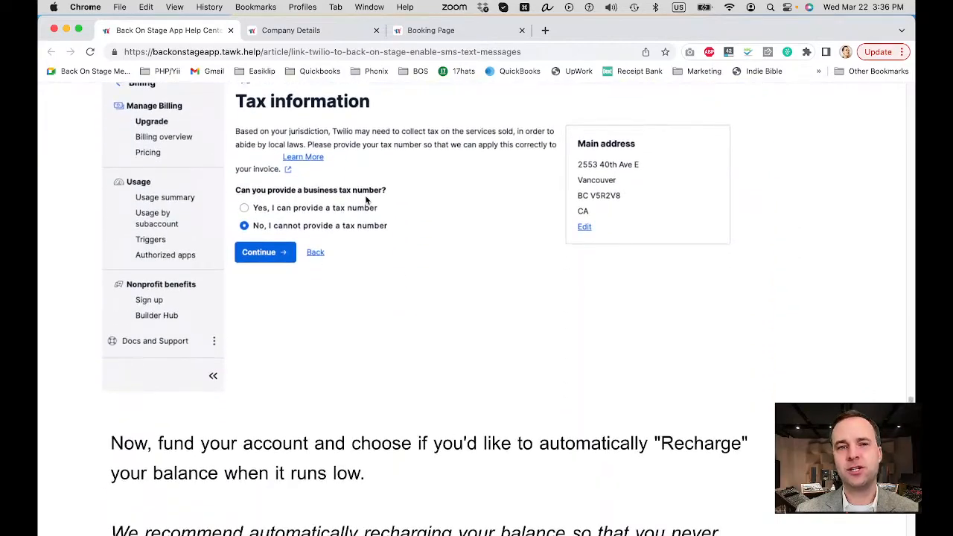
# Step: Examine the article's Fund your account example, including the starting amount and the automatic recharge settings
pyautogui.scroll(-10, 366, 200)
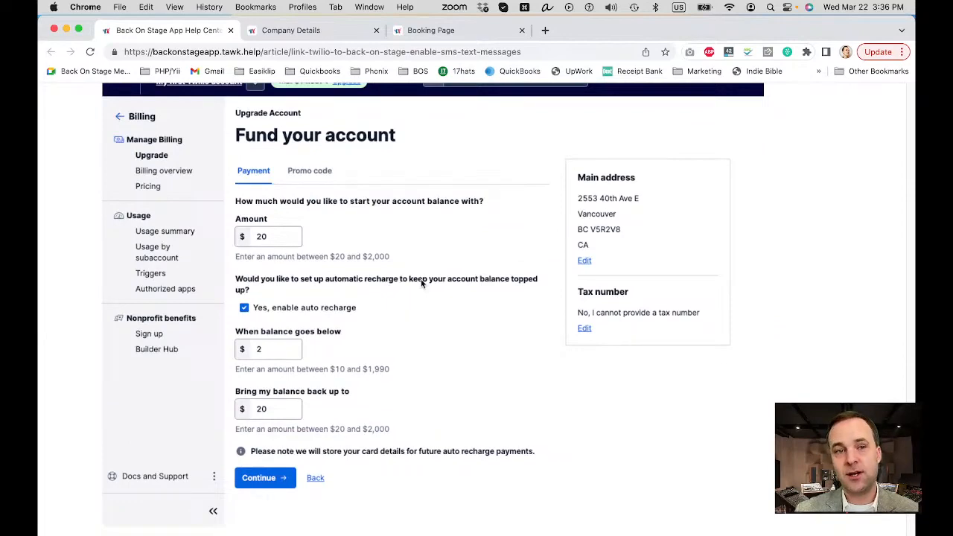
pyautogui.scroll(3, 421, 291)
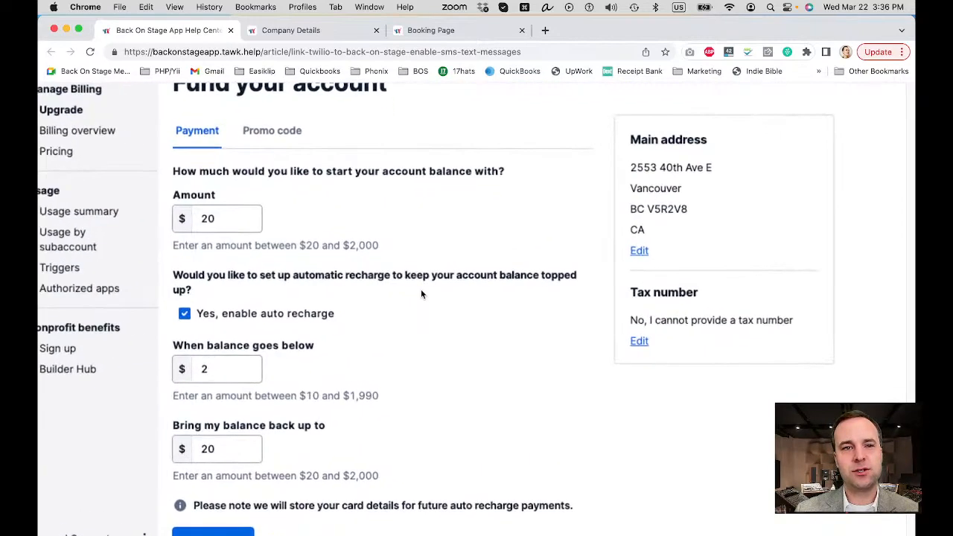
pyautogui.scroll(-1, 184, 215)
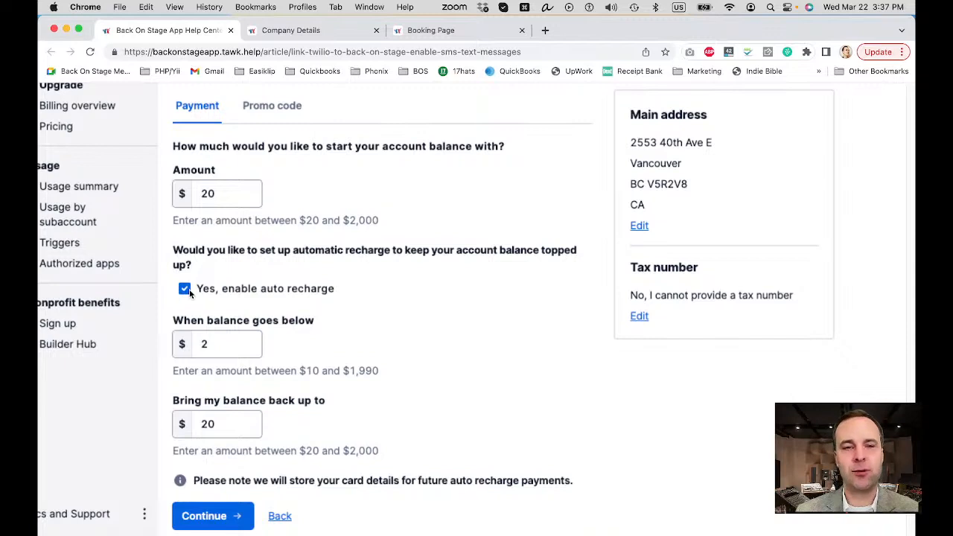
pyautogui.scroll(-1, 219, 292)
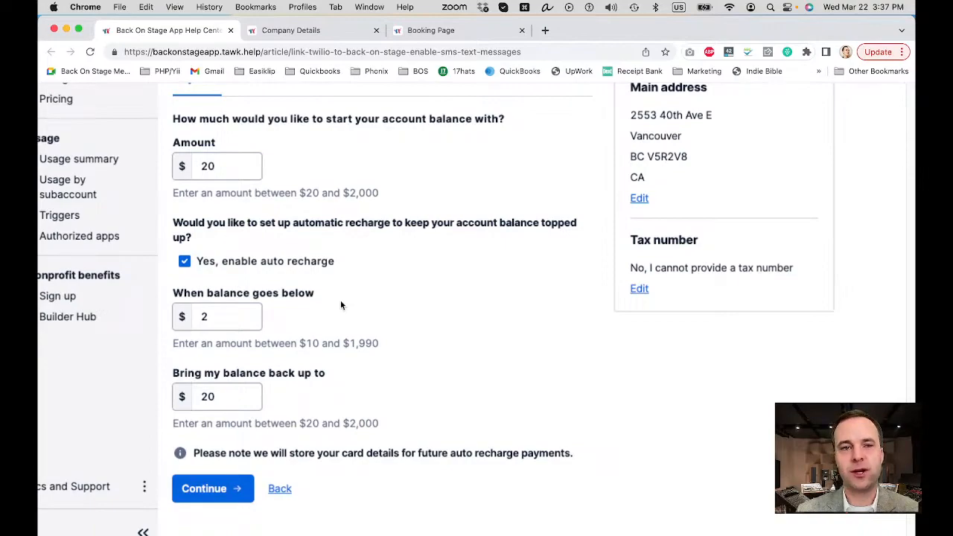
pyautogui.scroll(-10, 340, 300)
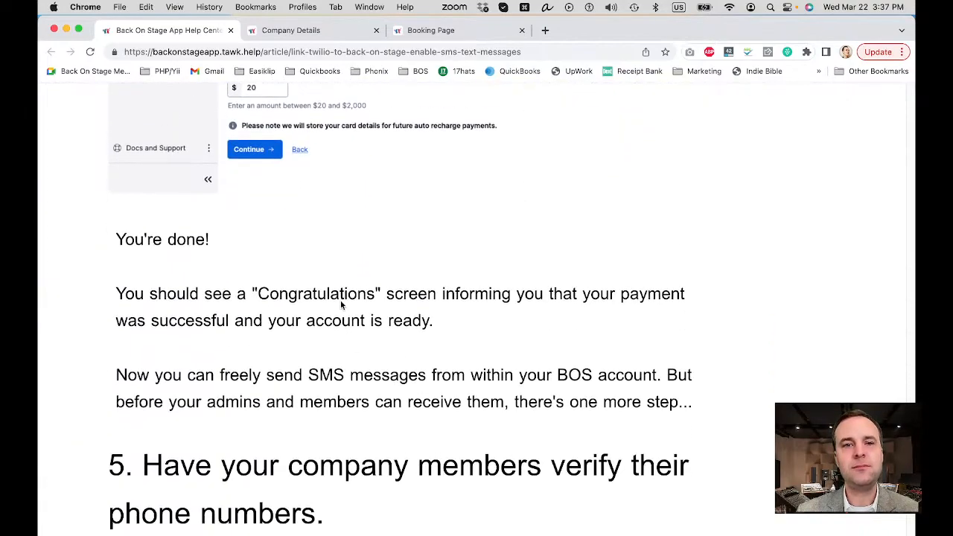
# Step: Read the article's section on company members verifying their phone numbers, including the profile page's Enable SMS Notifications example
pyautogui.scroll(1, 341, 305)
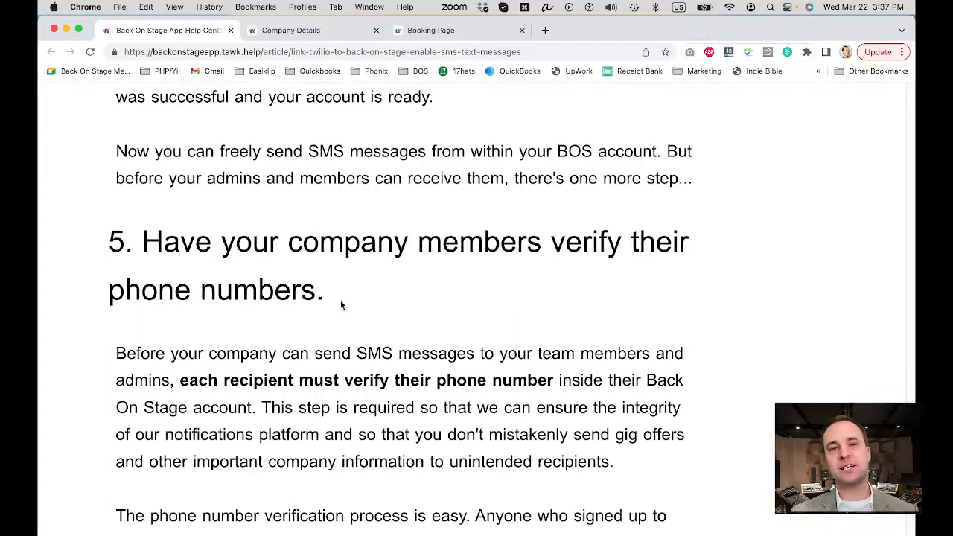
pyautogui.moveTo(165, 237); pyautogui.dragTo(352, 292)
pyautogui.scroll(-10, 350, 292)
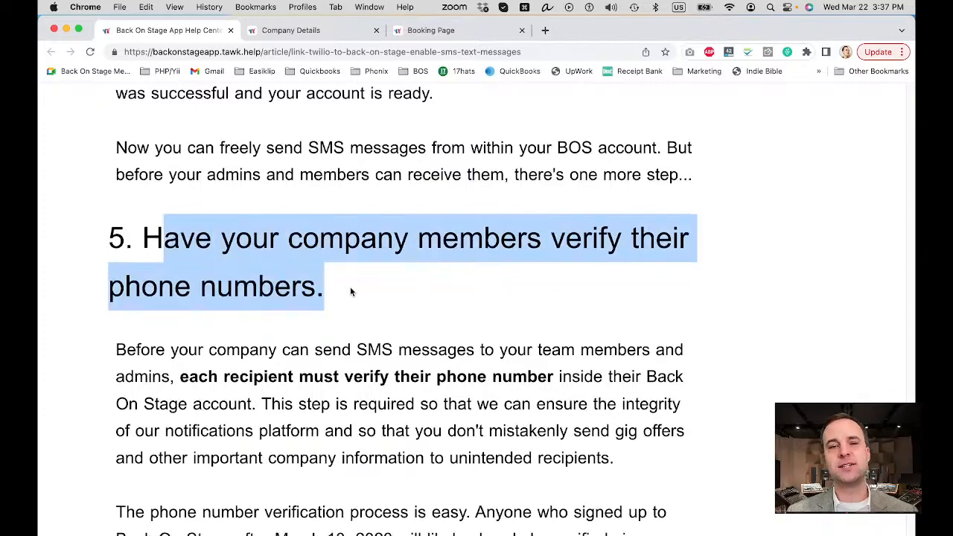
pyautogui.scroll(-1, 351, 293)
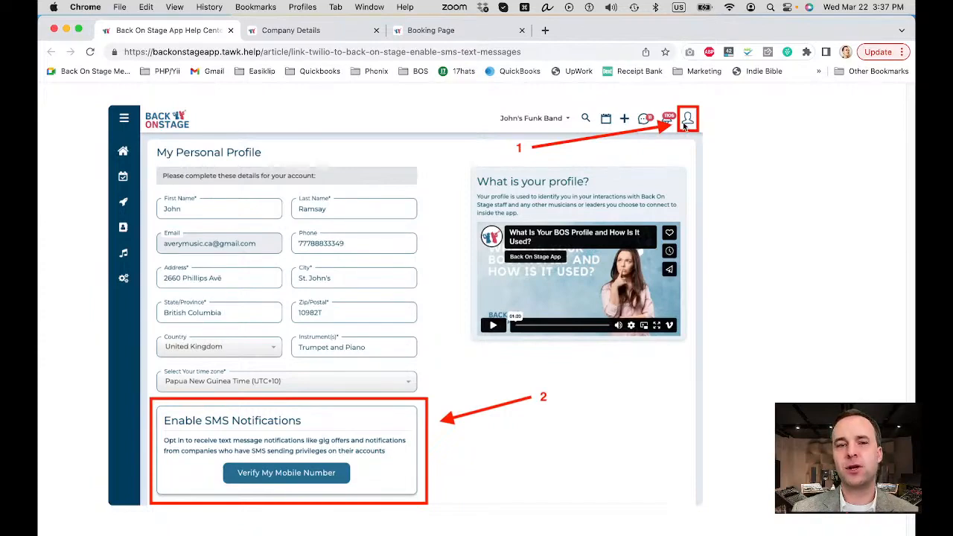
pyautogui.scroll(-3, 337, 370)
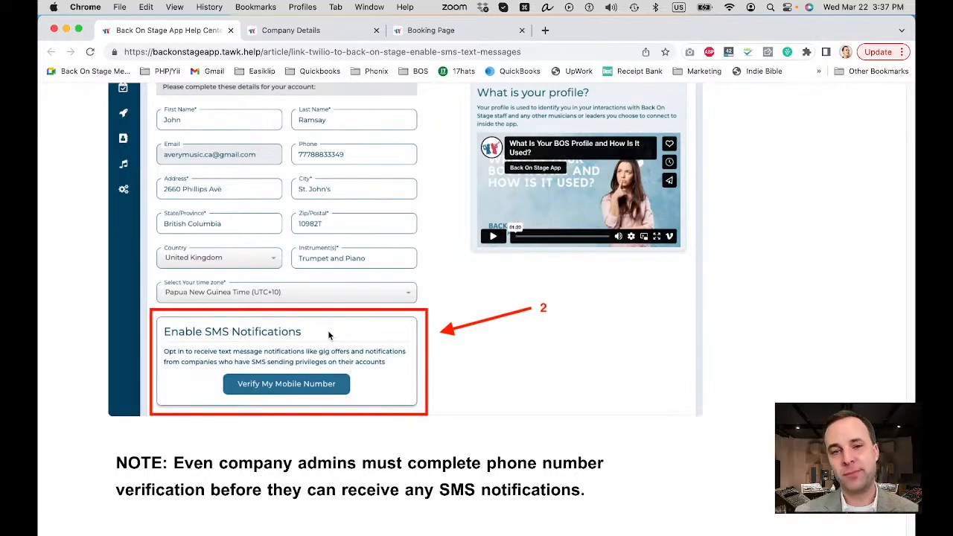
pyautogui.scroll(-2, 328, 335)
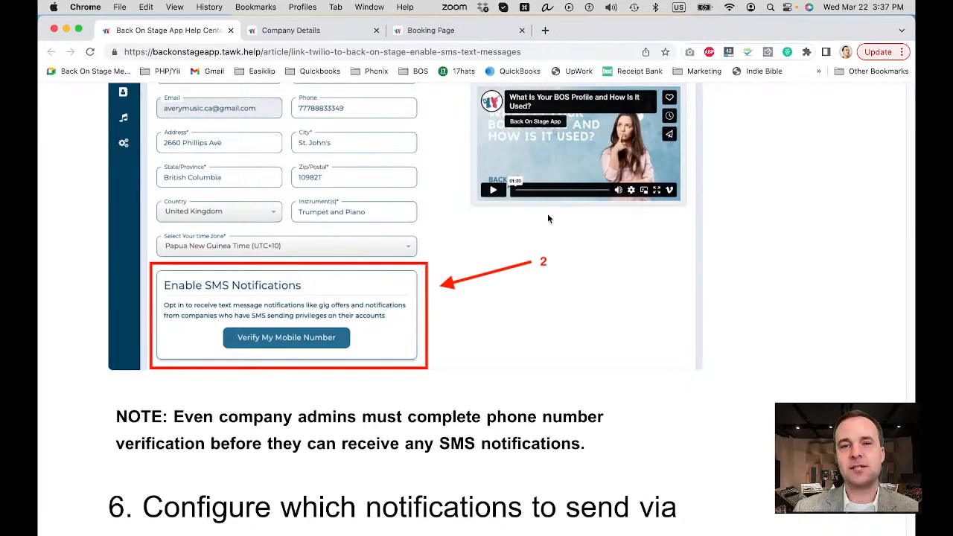
# Step: Return to Company Details and open the Notification Control Center from the company settings
pyautogui.click(312, 30)
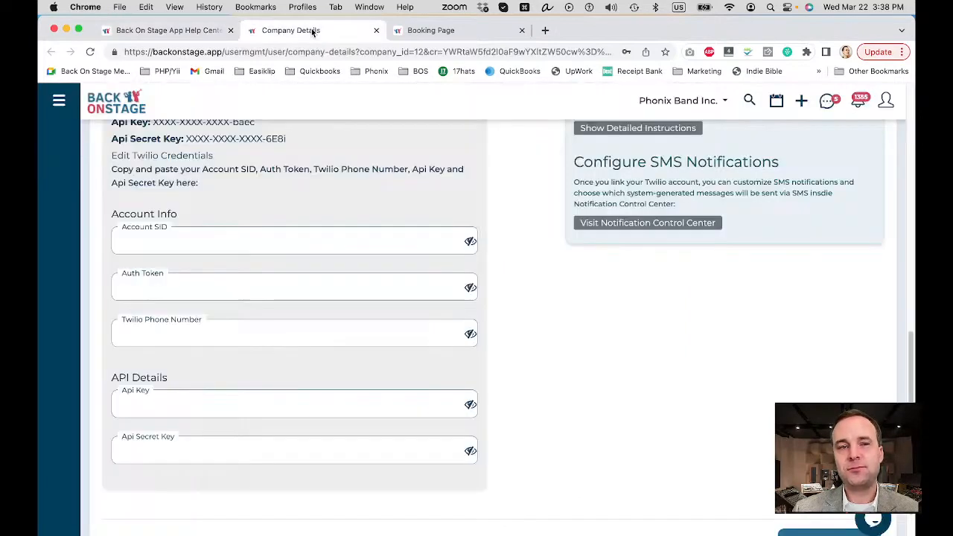
pyautogui.scroll(10, 386, 228)
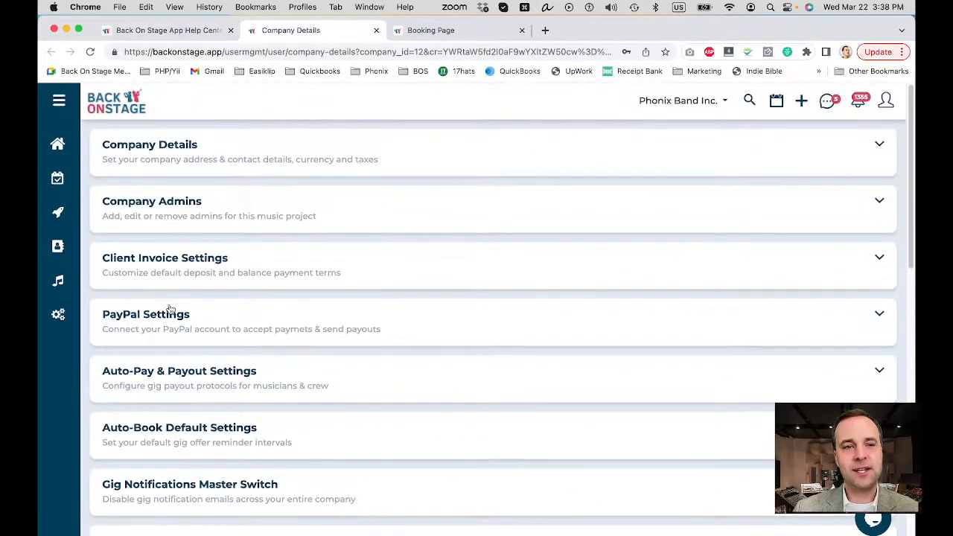
pyautogui.moveTo(70, 313)
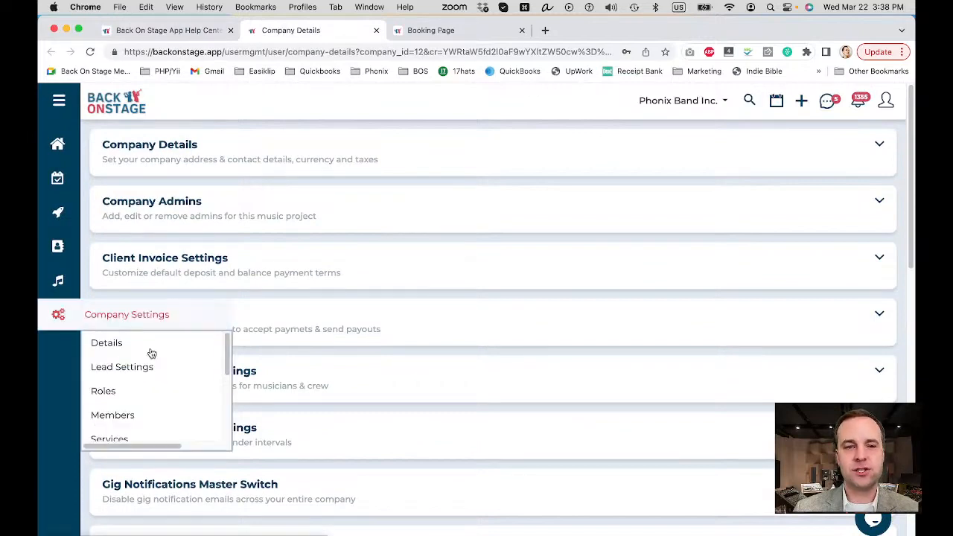
pyautogui.scroll(-5, 156, 361)
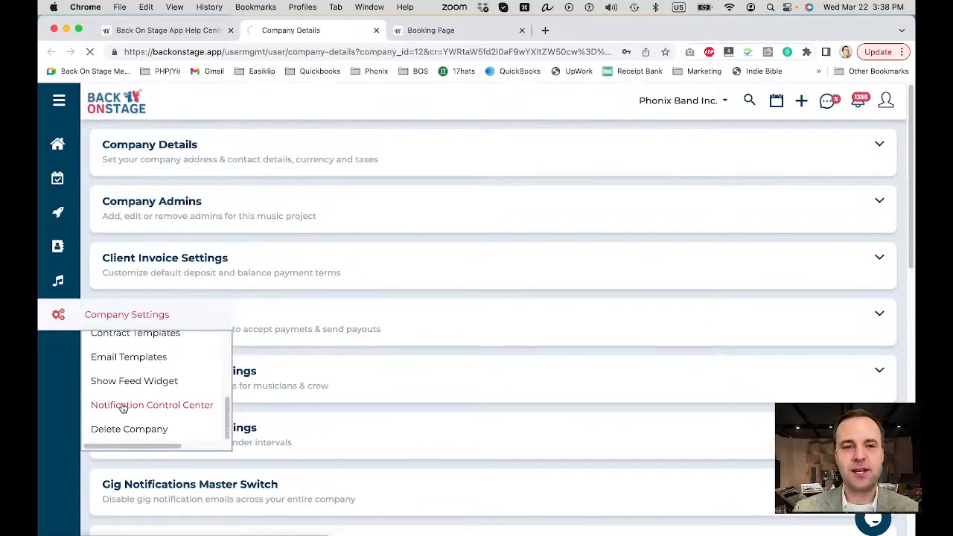
pyautogui.click(140, 415)
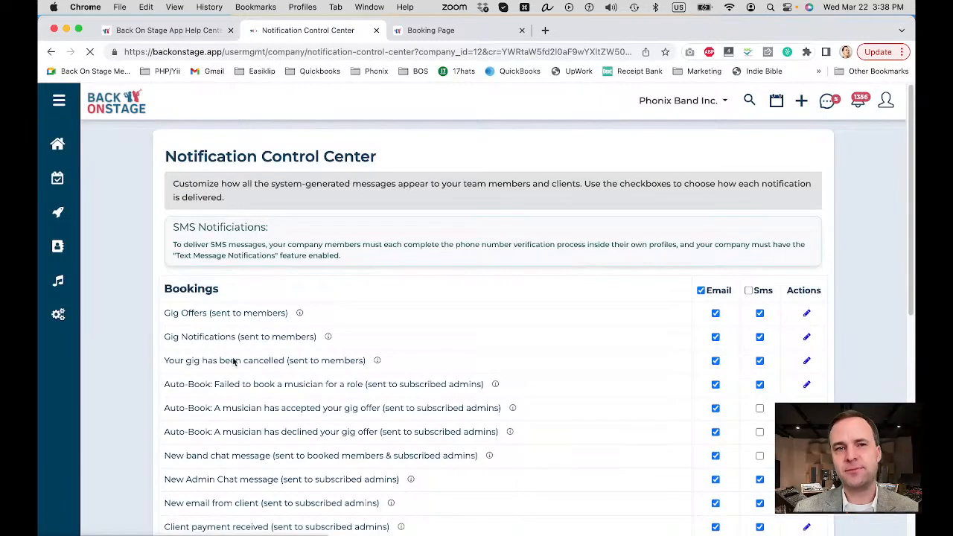
# Step: Check where the Notification Control Center is listed, and look through its Bookings, Booking Tasks and Leads notifications with their delivery options
pyautogui.moveTo(75, 321)
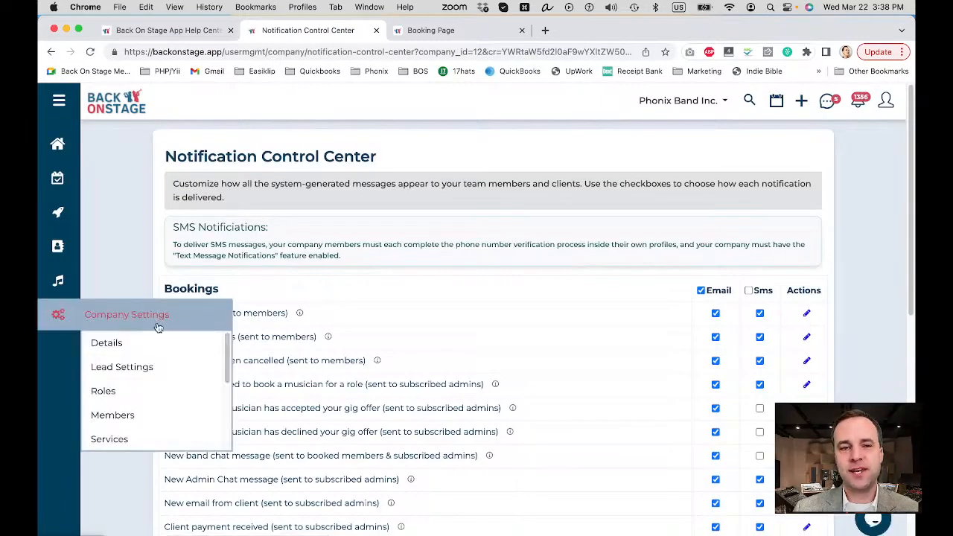
pyautogui.scroll(-5, 151, 371)
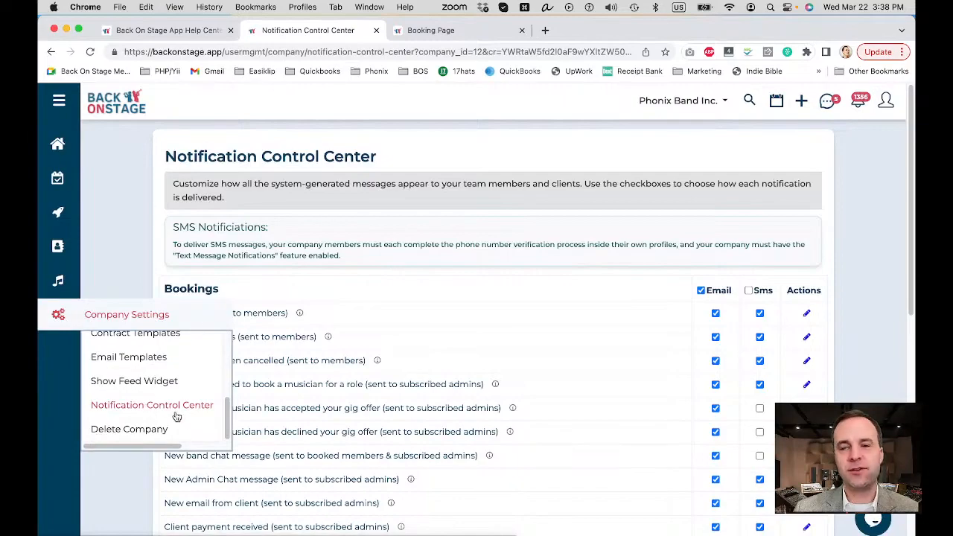
pyautogui.scroll(-3, 597, 240)
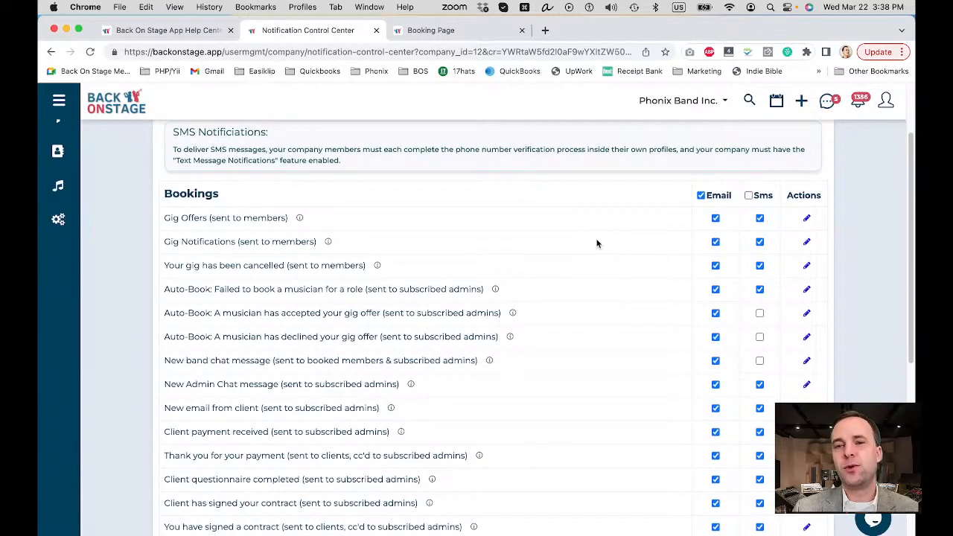
pyautogui.scroll(-10, 454, 207)
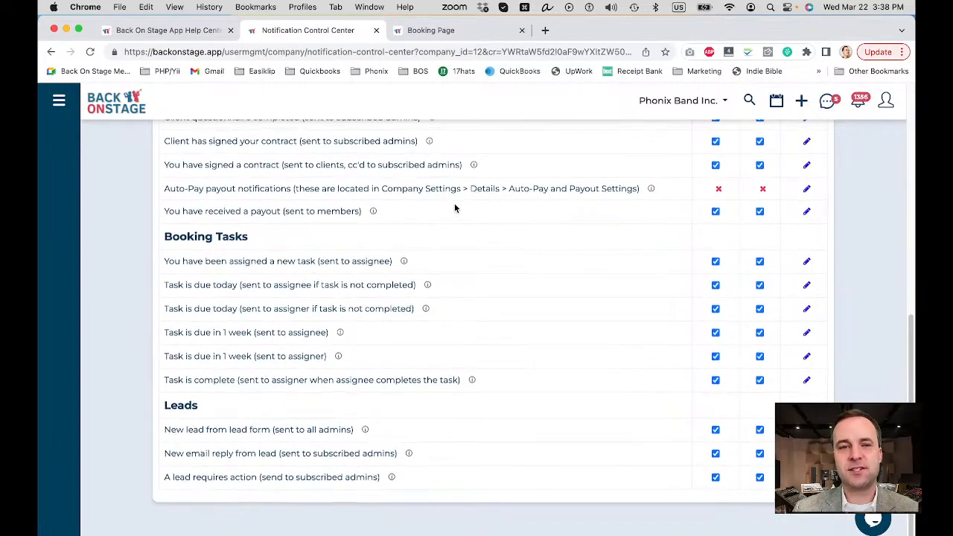
pyautogui.scroll(7, 455, 207)
pyautogui.scroll(7, 455, 207)
pyautogui.scroll(-2, 454, 207)
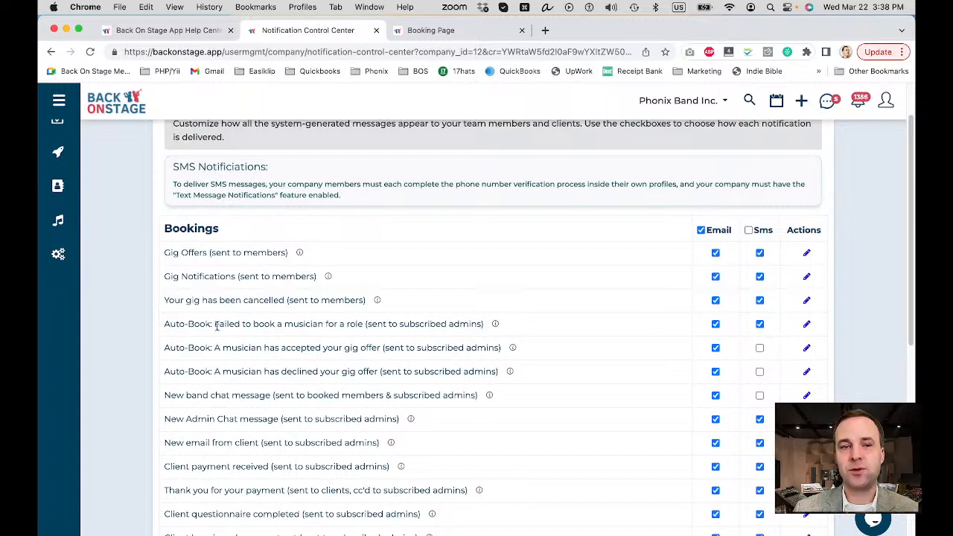
# Step: Turn off SMS delivery for the "Auto-Book: Failed to book a musician for a role" notification
pyautogui.moveTo(217, 325); pyautogui.dragTo(385, 318)
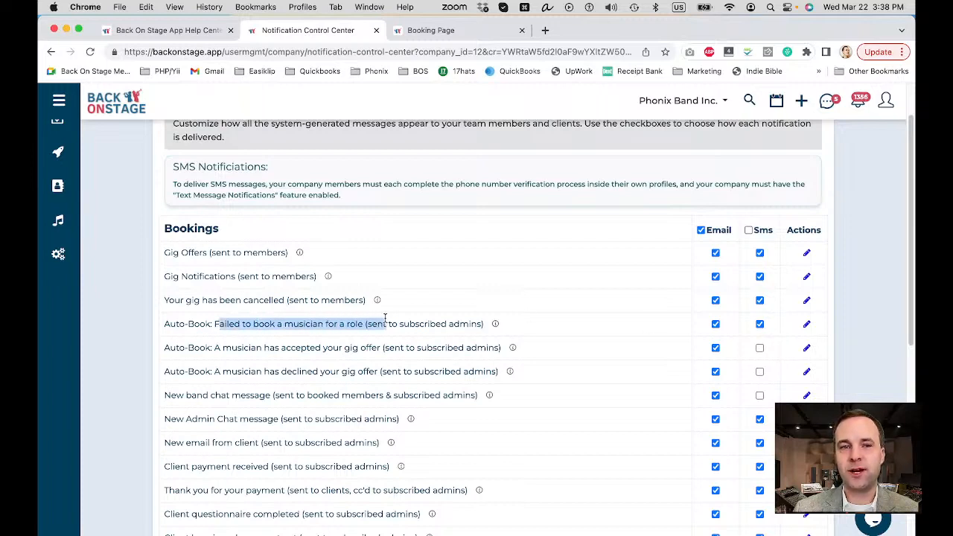
pyautogui.click(760, 325)
pyautogui.click(588, 124)
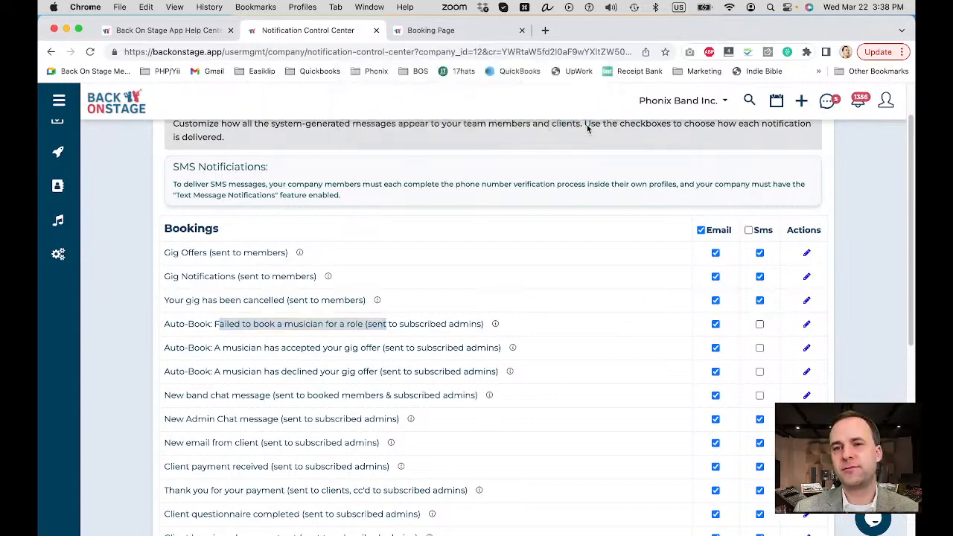
pyautogui.click(615, 291)
pyautogui.scroll(-1, 615, 291)
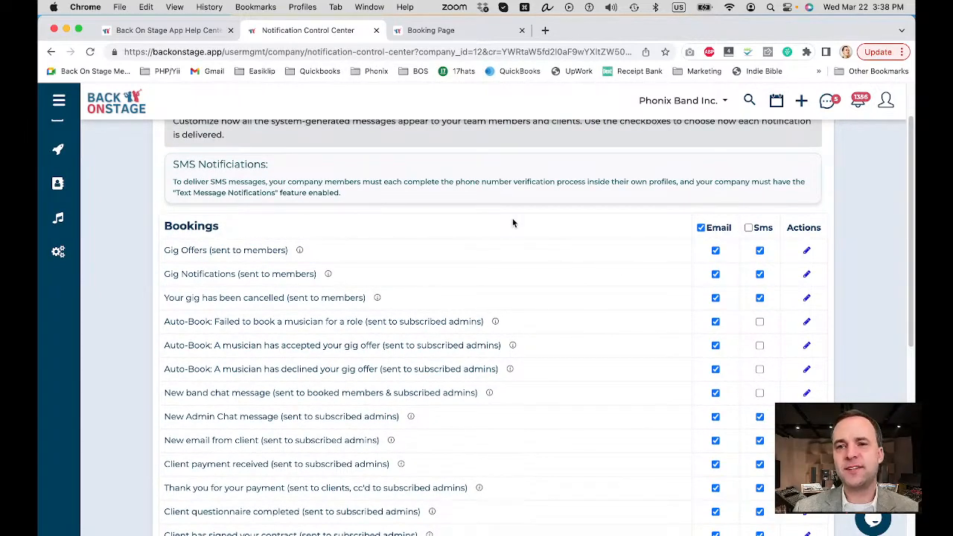
# Step: Open the "Auto-Book: Failed to book a musician for a role" notification for editing and review its email and SMS message templates
pyautogui.click(807, 325)
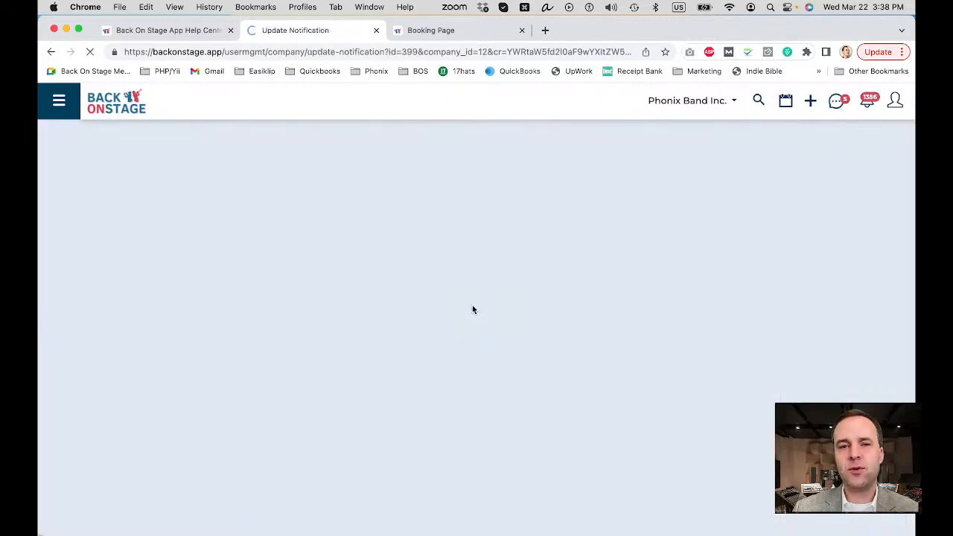
pyautogui.scroll(-5, 228, 250)
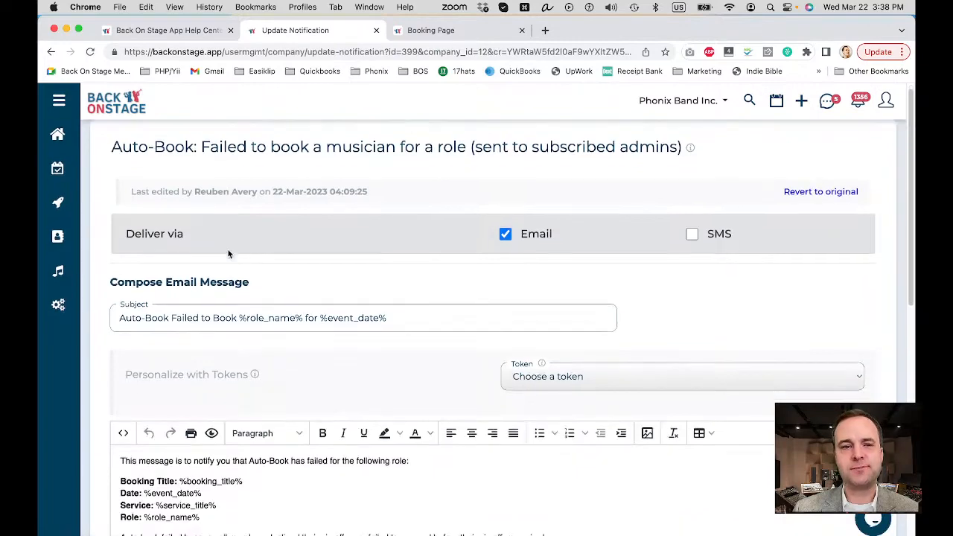
pyautogui.scroll(-5, 228, 253)
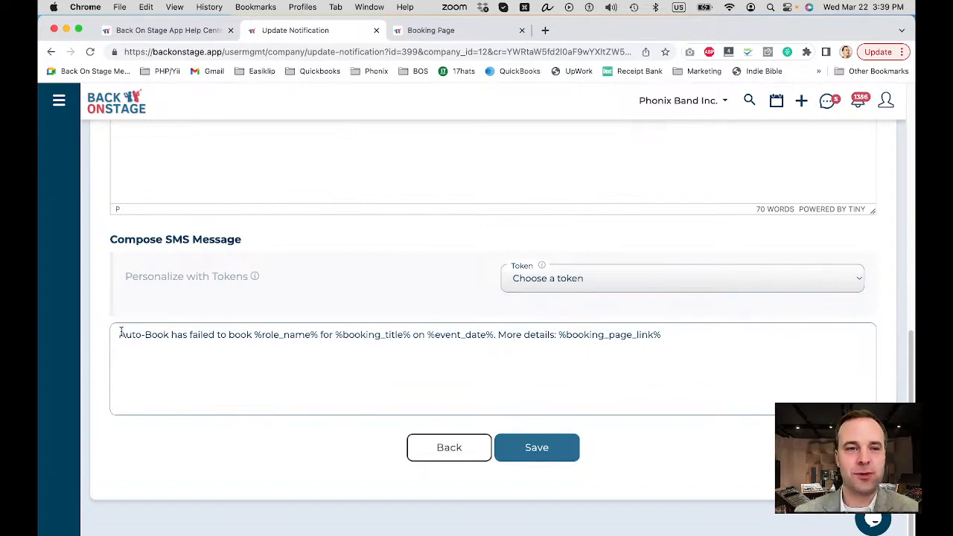
pyautogui.moveTo(126, 334); pyautogui.dragTo(560, 334)
pyautogui.click(577, 347)
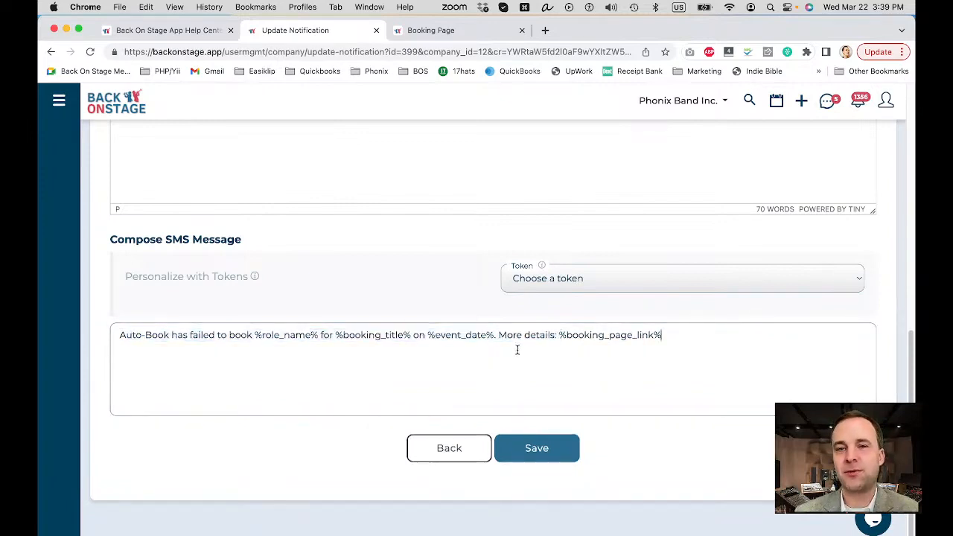
pyautogui.scroll(5, 464, 279)
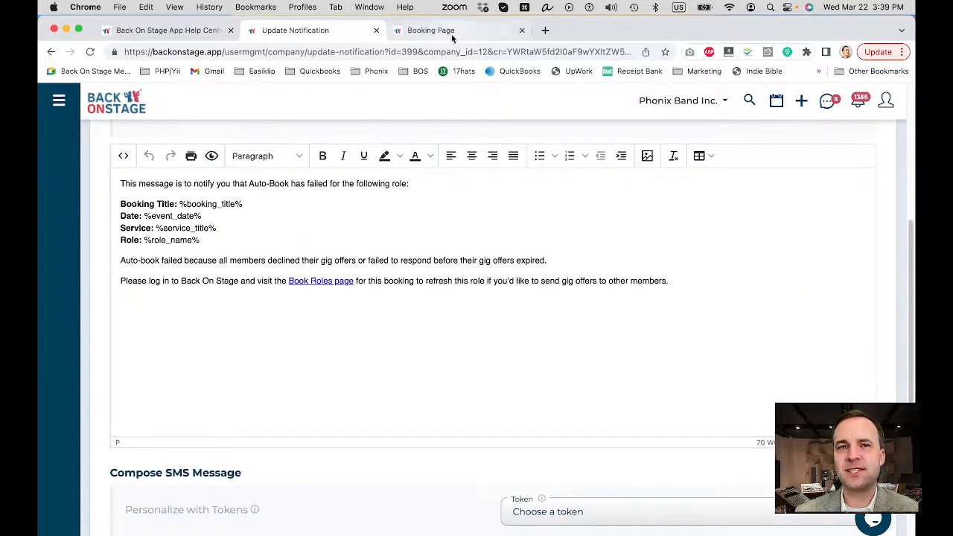
# Step: On the Launch Party For SMS Company booking, set the band chat message "Back on stage at 10;15PM" to send via SMS
pyautogui.click(440, 30)
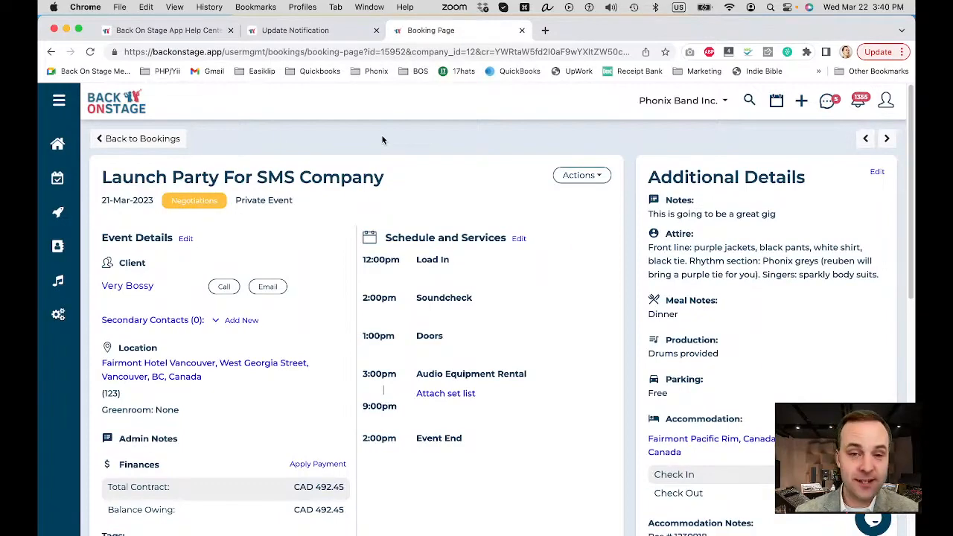
pyautogui.scroll(-6, 382, 140)
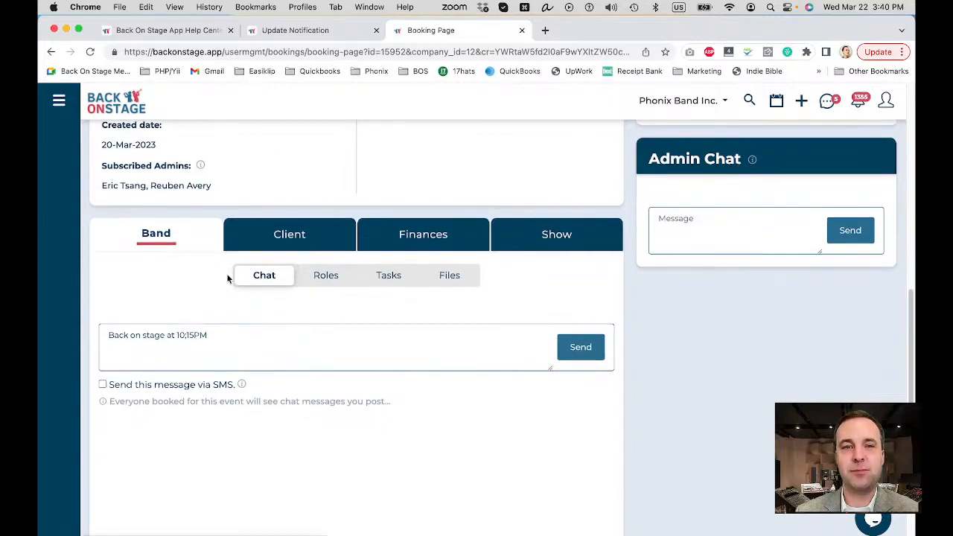
pyautogui.scroll(-1, 172, 296)
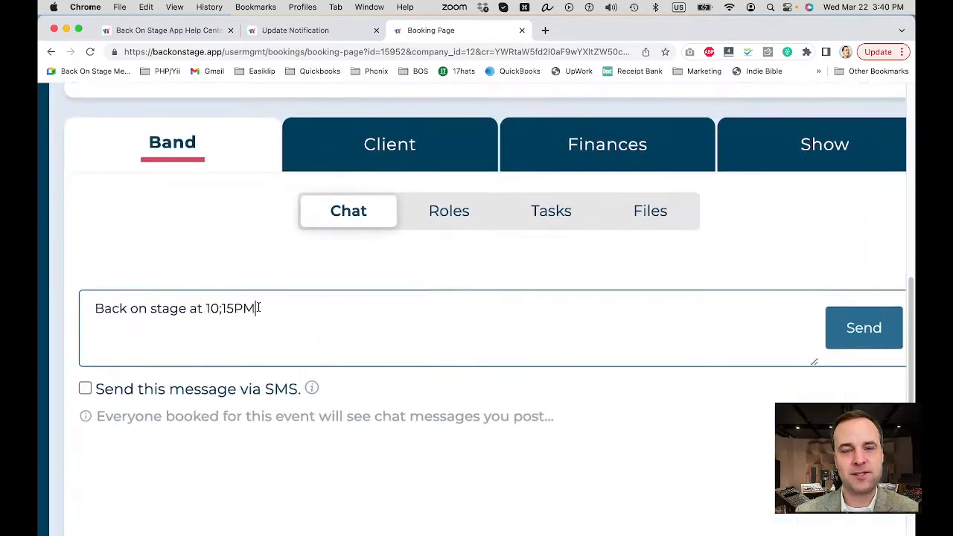
pyautogui.click(119, 395)
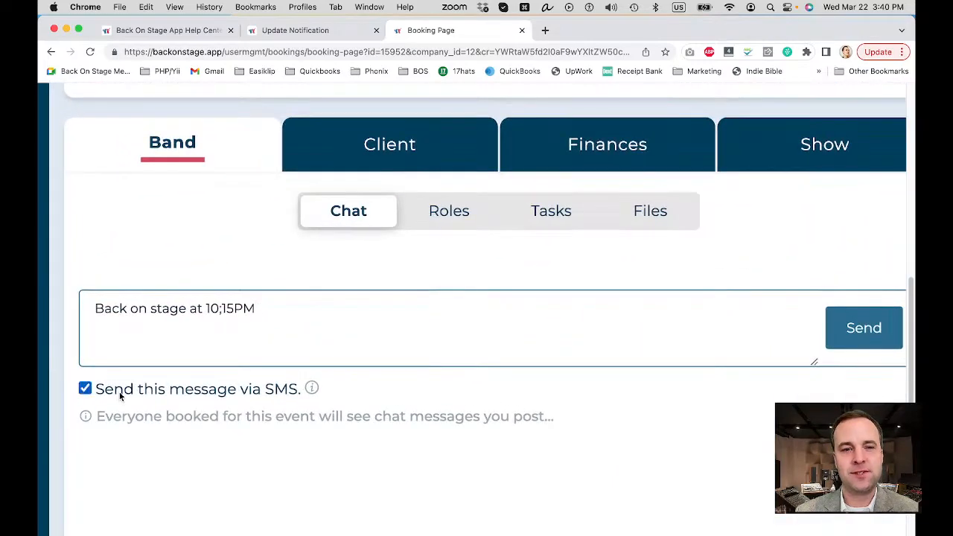
pyautogui.hscroll(5, 119, 392)
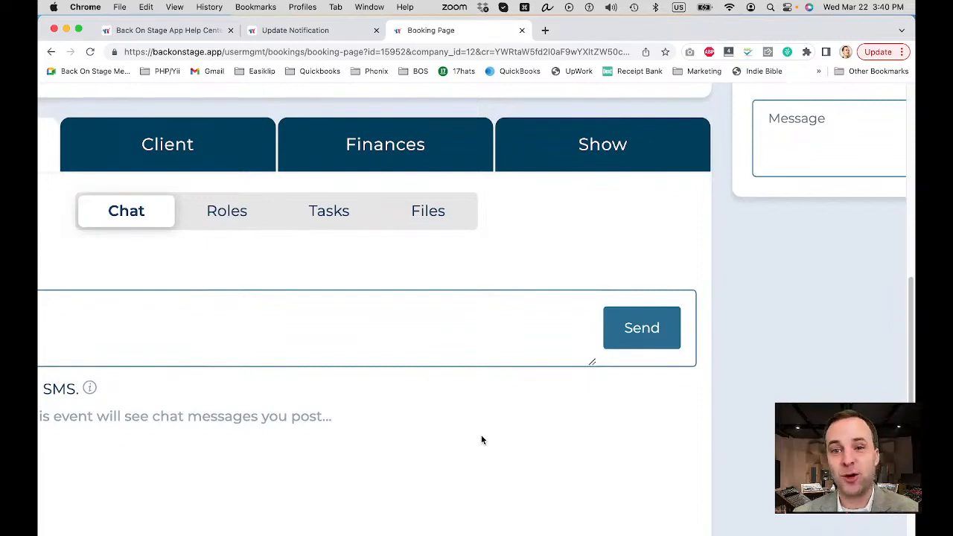
pyautogui.scroll(-5, 482, 437)
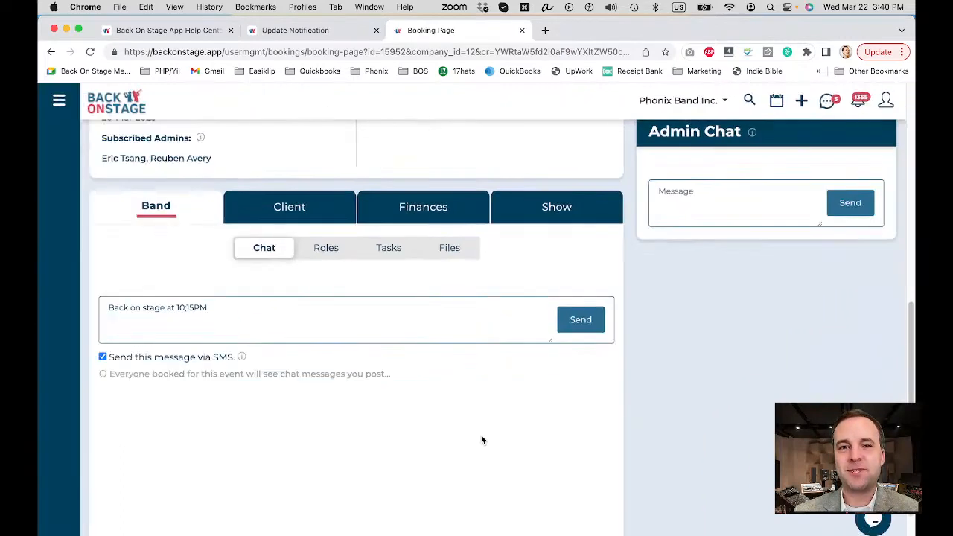
pyautogui.scroll(10, 481, 439)
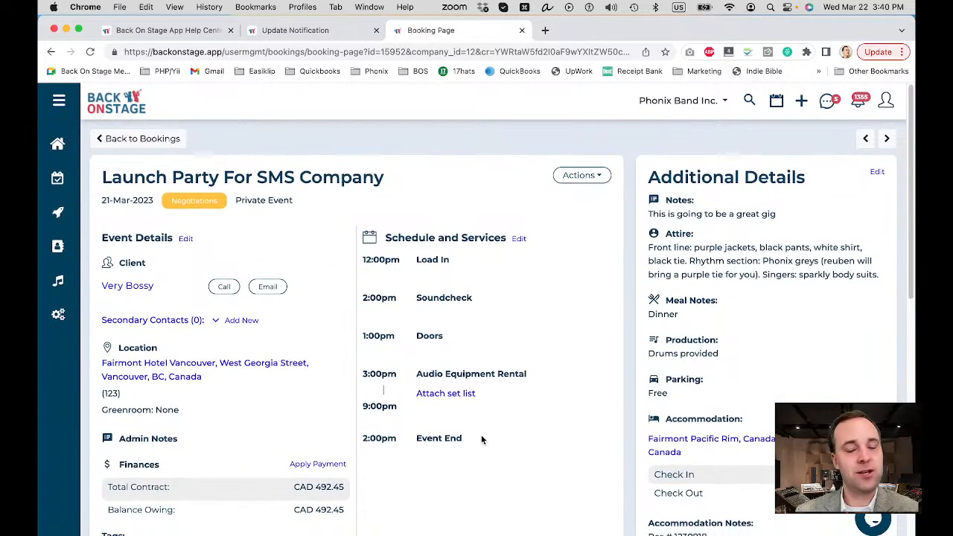